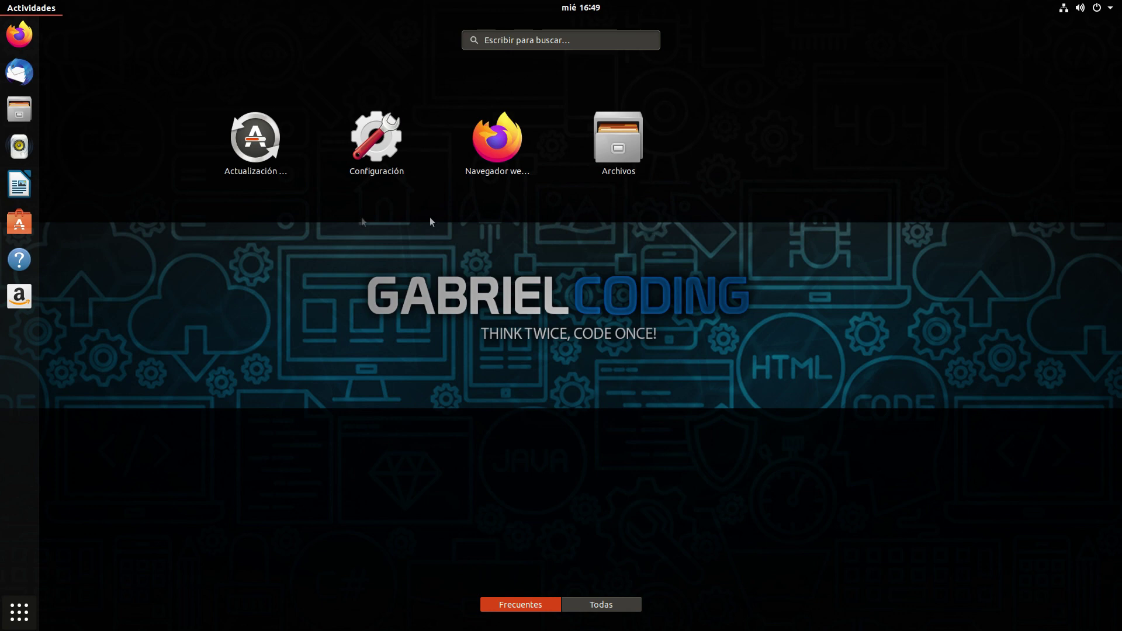
Find Terminal among all installed applications and add it to the favourites, along with Software & Updates
left_click(606, 611)
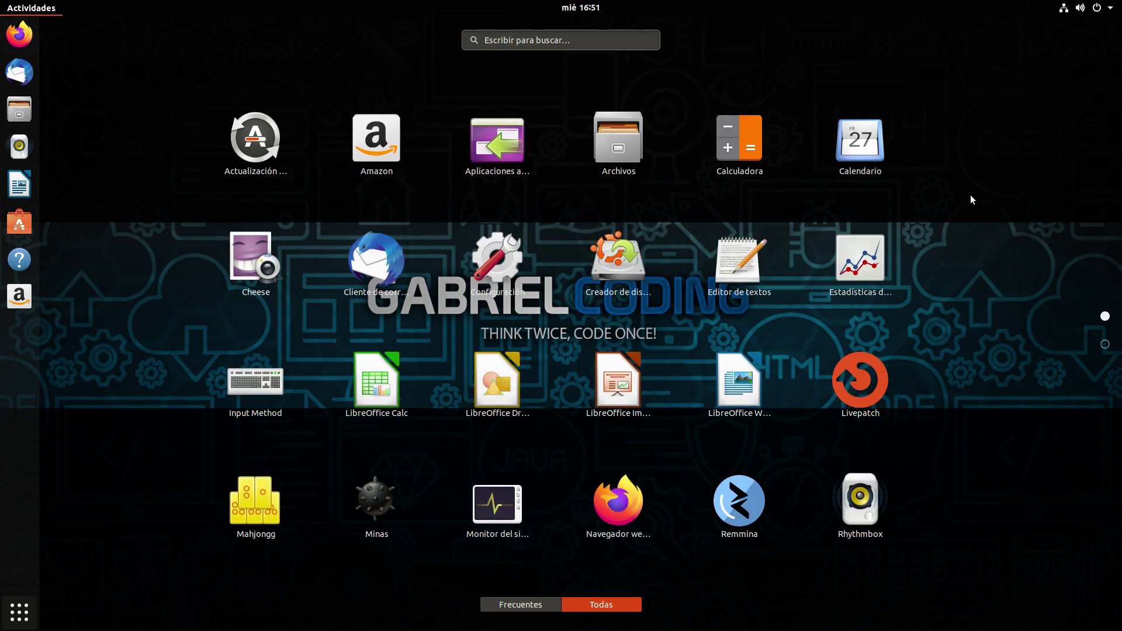
scroll(972, 200, "down", 1)
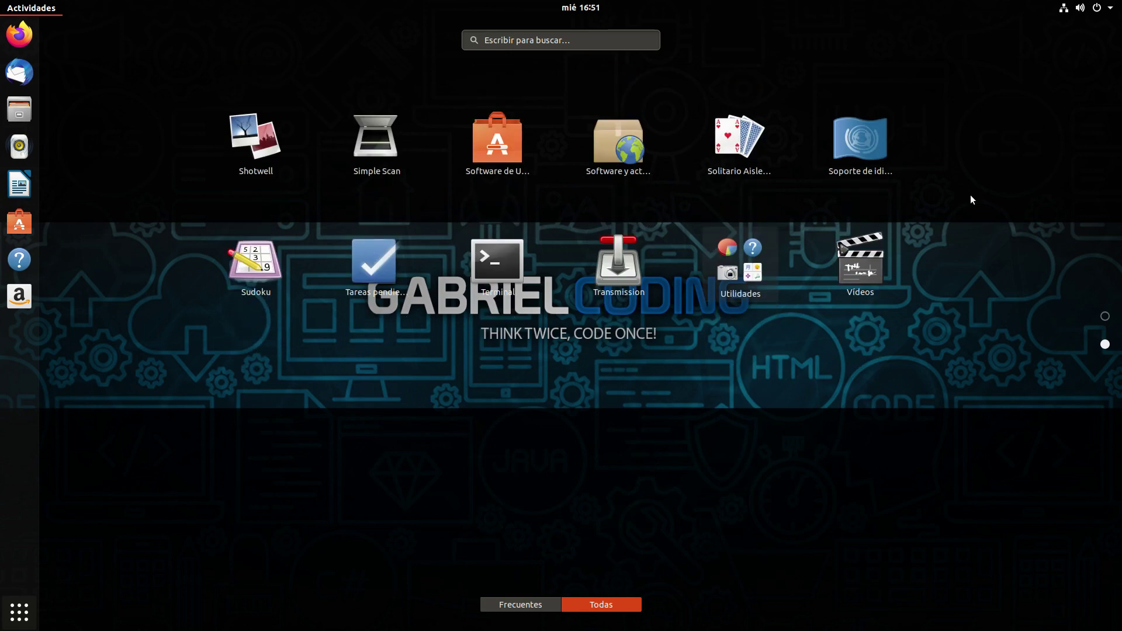
scroll(970, 200, "up", 1)
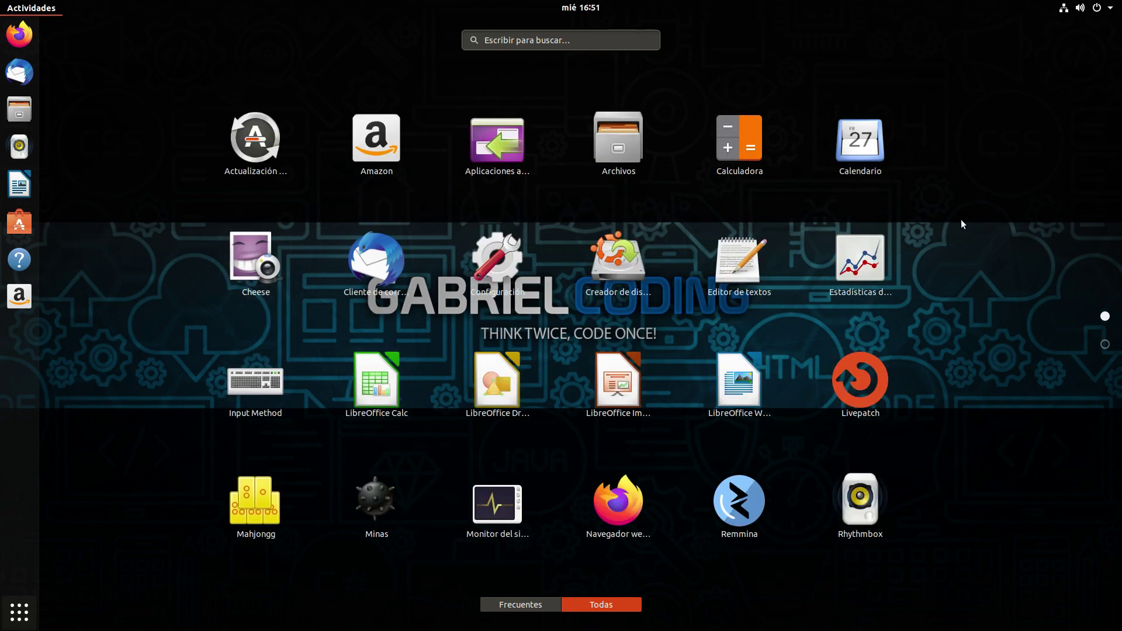
scroll(956, 242, "down", 1)
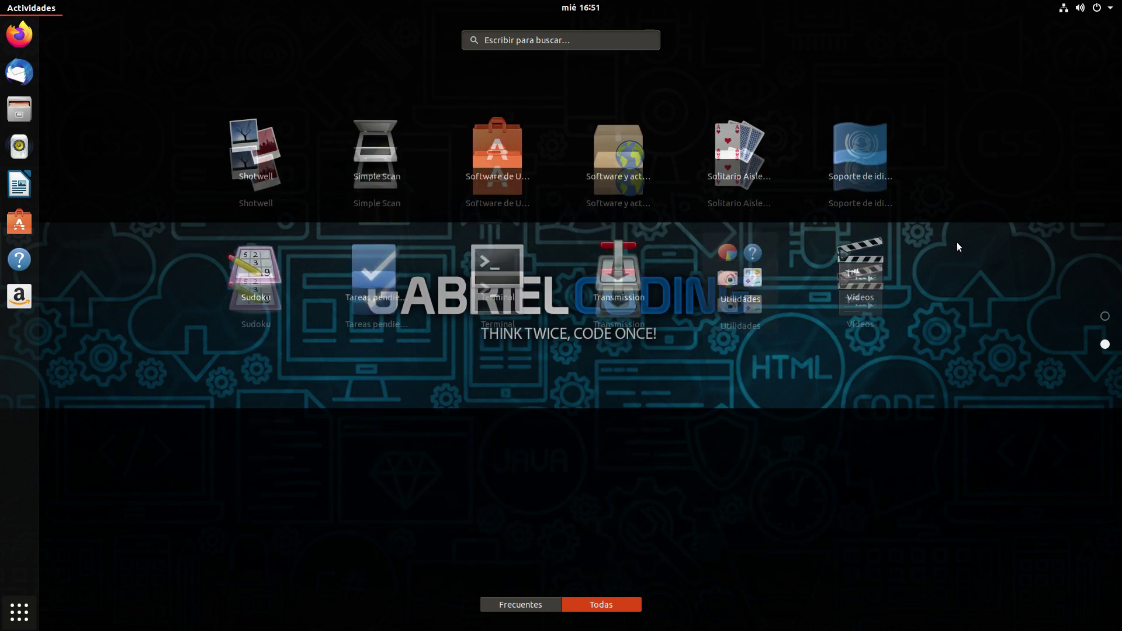
right_click(506, 264)
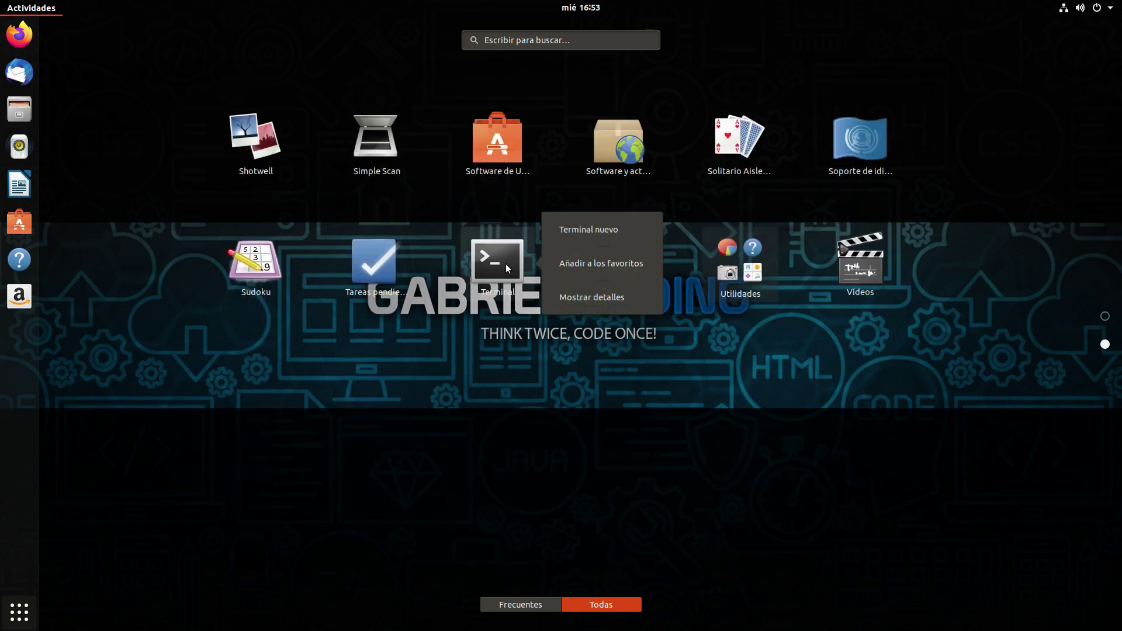
left_click(599, 268)
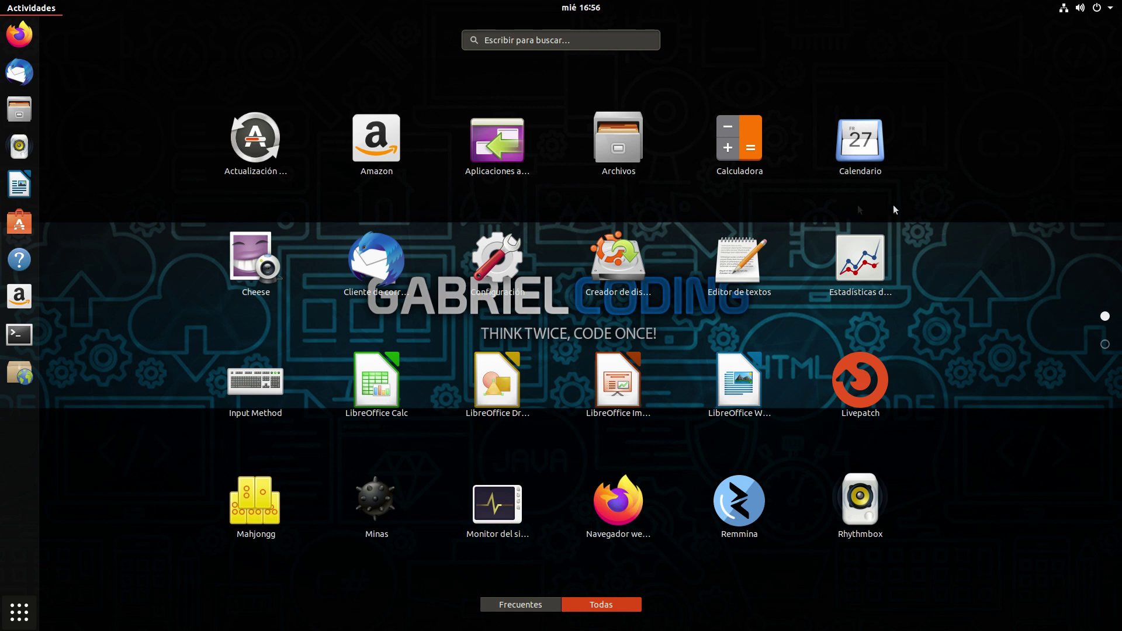
Add Calculadora to the favourites and close the application overview
right_click(756, 146)
left_click(817, 145)
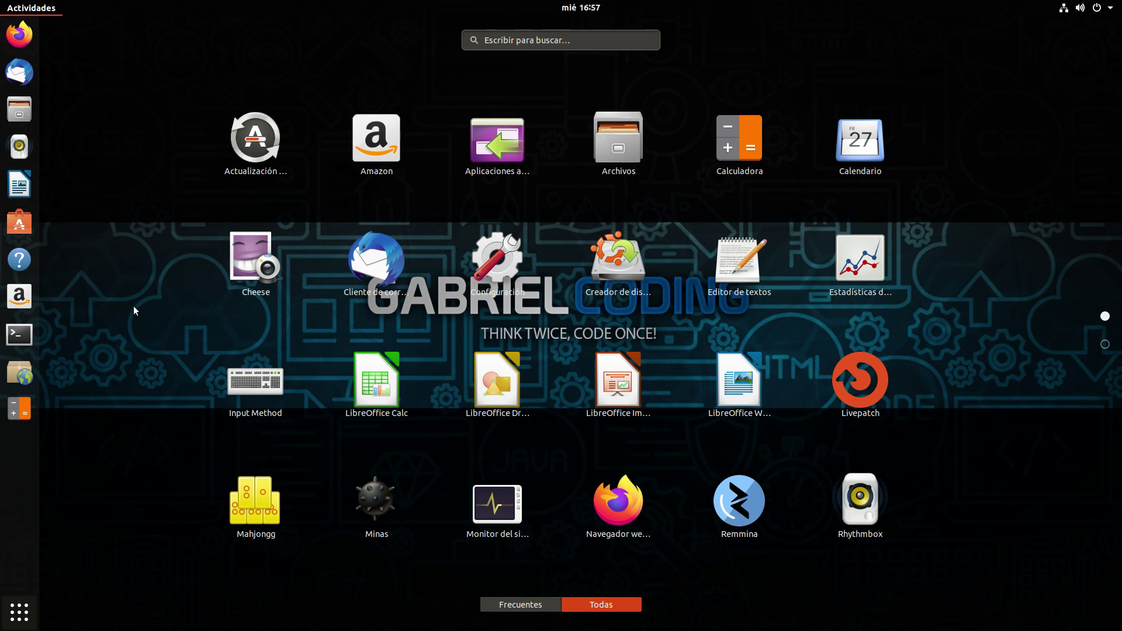
left_click(19, 621)
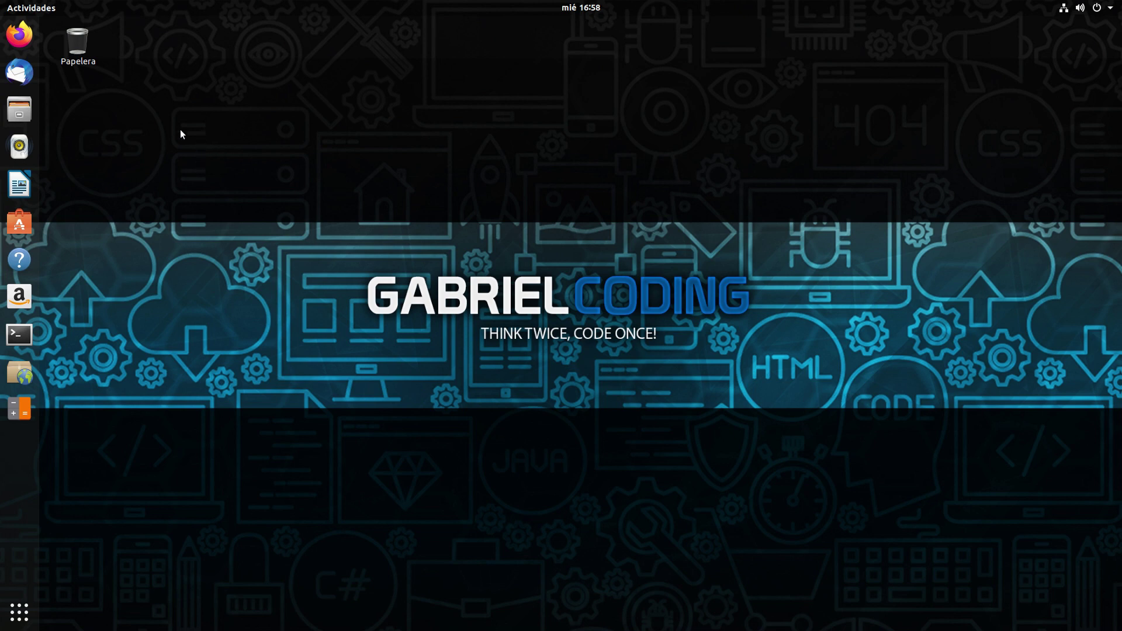
Remove Rhythmbox, Help and Amazon from the dock and reorder it to start with Terminal, Firefox, Files and Calculator
right_click(30, 151)
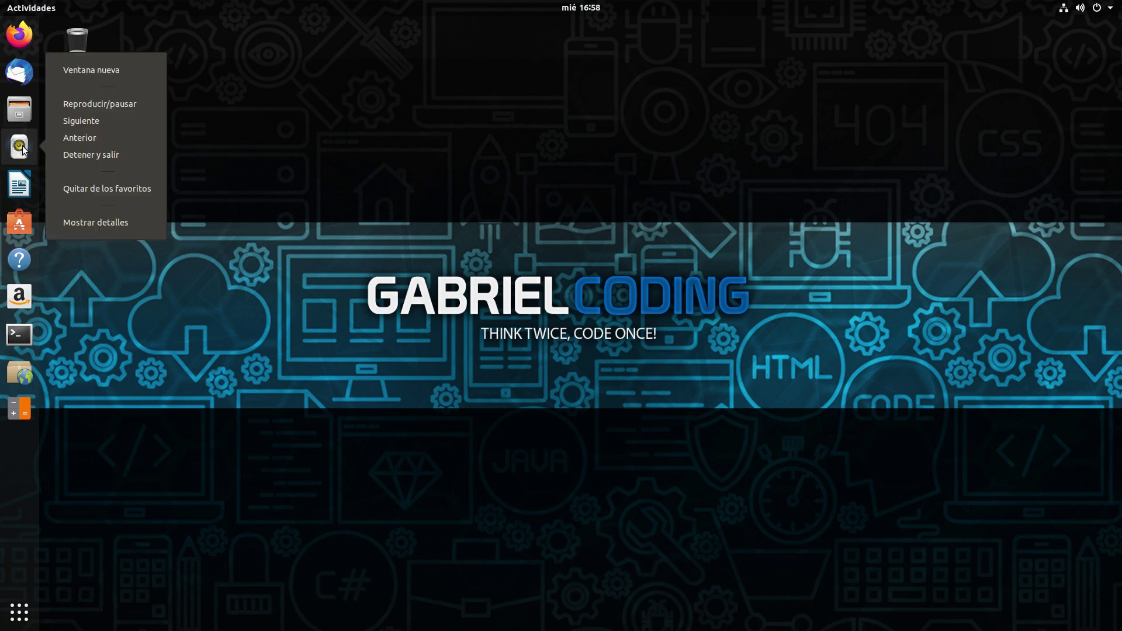
left_click(93, 189)
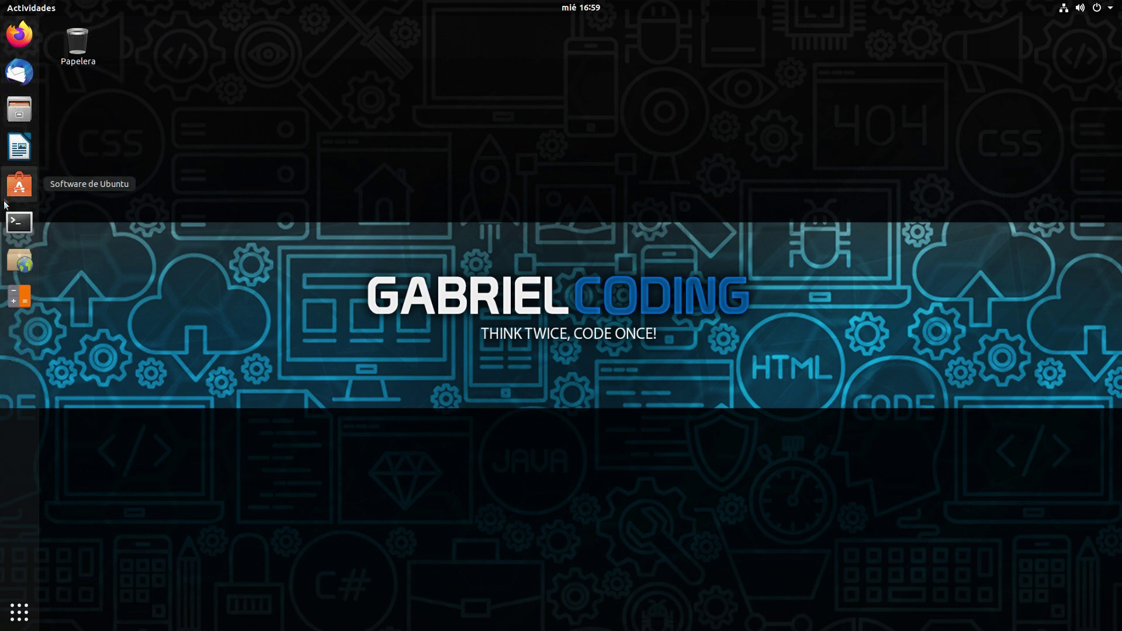
left_click_drag(19, 110, 19, 86)
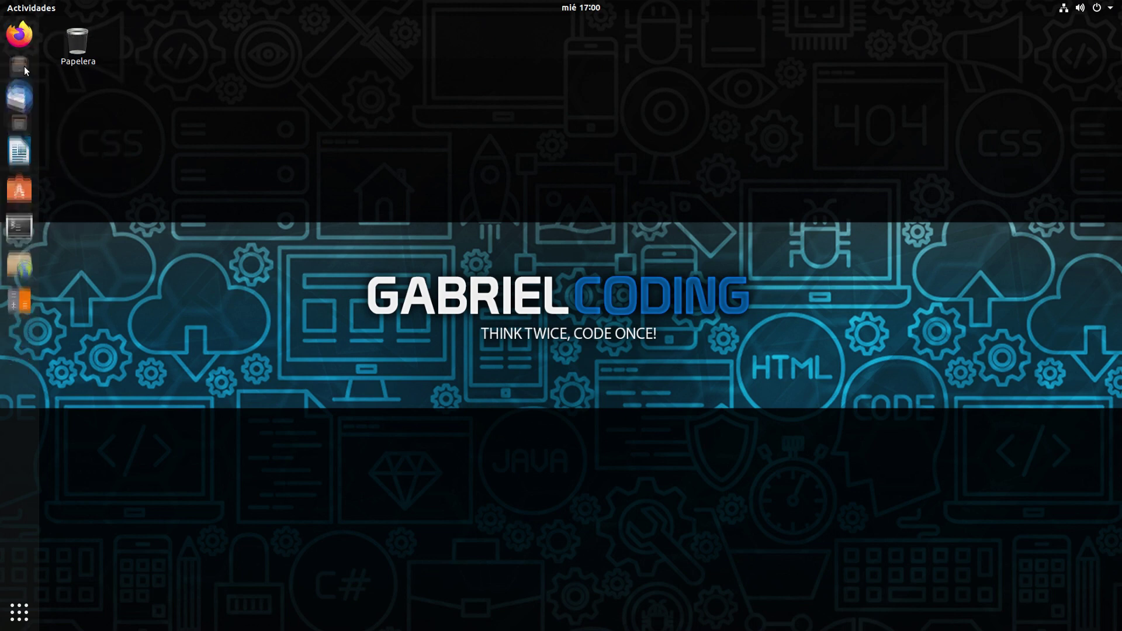
left_click_drag(19, 236, 28, 24)
left_click_drag(19, 310, 23, 146)
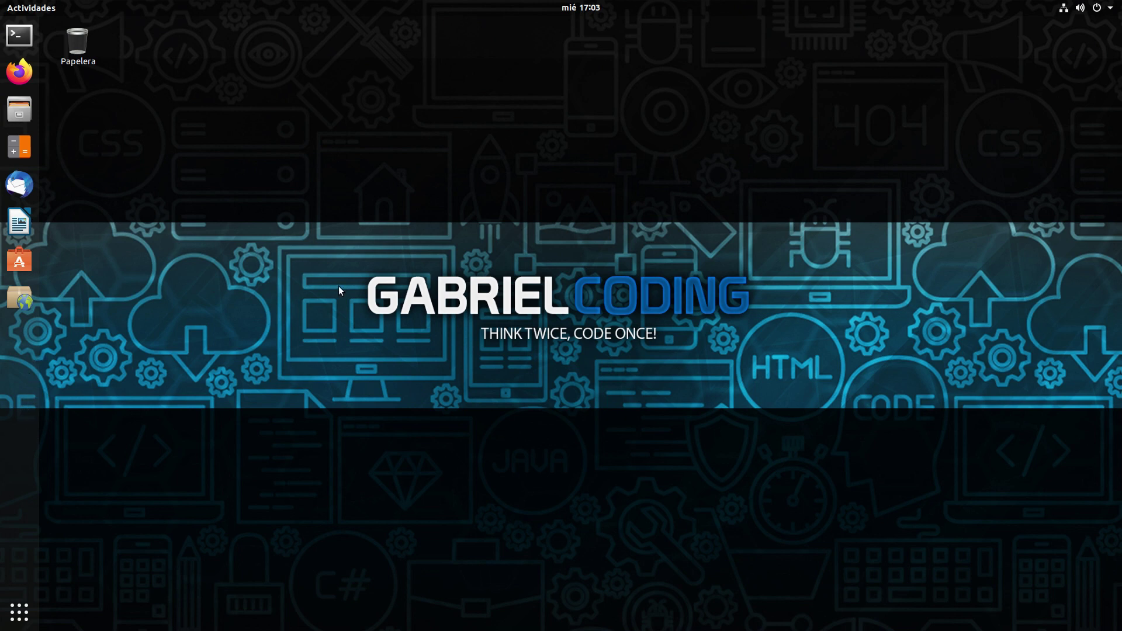
Open the system settings and go to the Dock options
left_click(1110, 13)
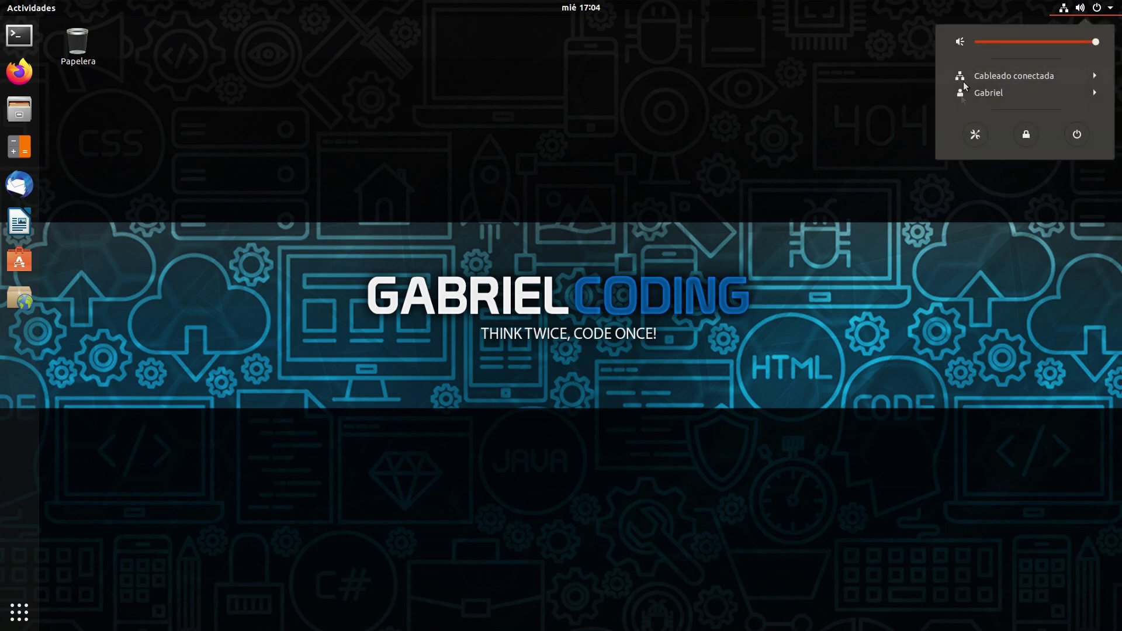
left_click(975, 136)
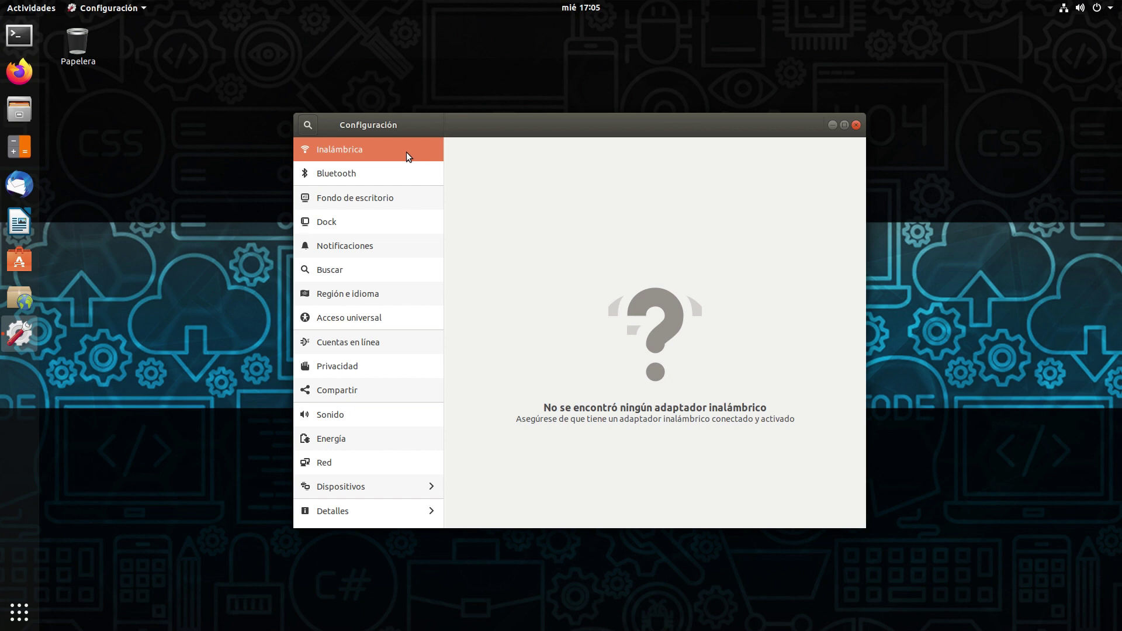
left_click(359, 231)
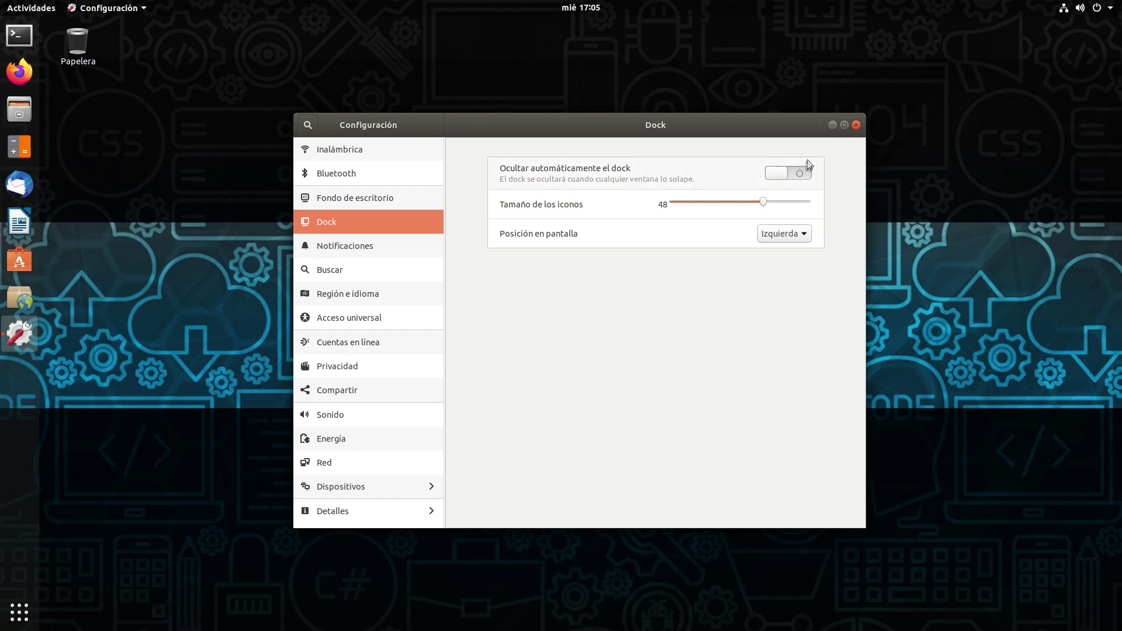
Try automatic hiding of the dock by enabling it and moving the settings window around, and switch it off again
left_click(802, 175)
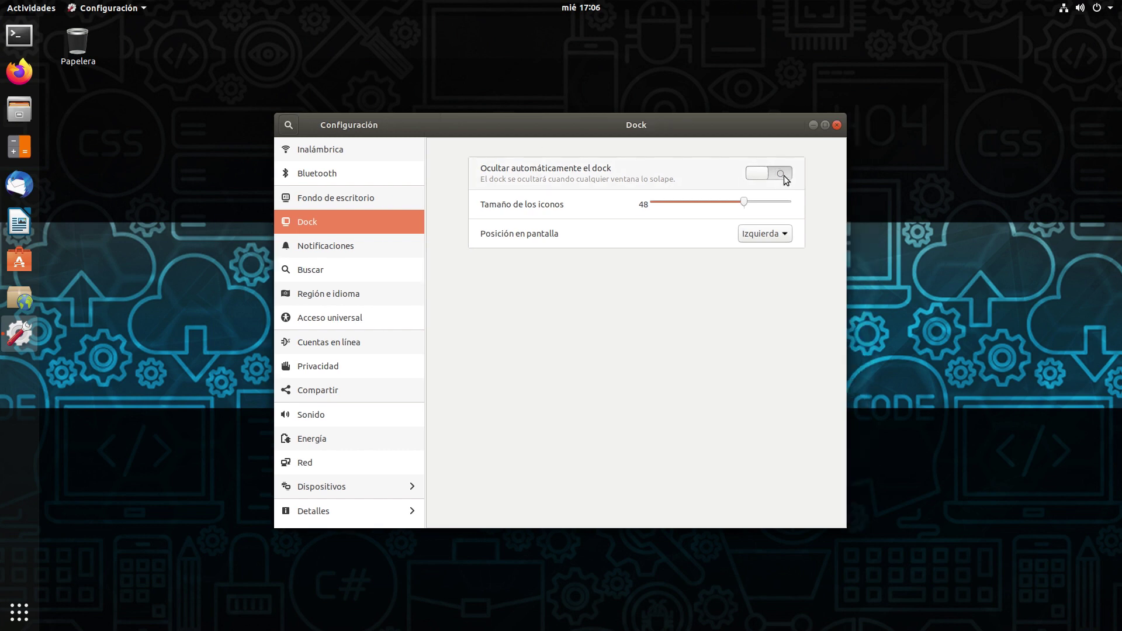
left_click(785, 176)
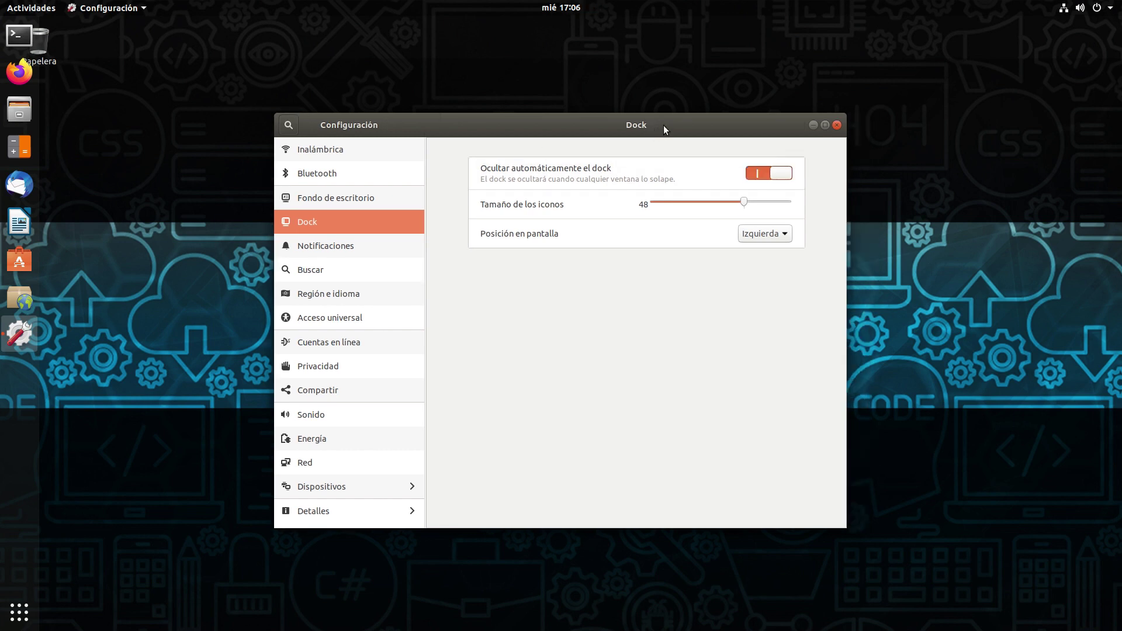
left_click_drag(664, 125, 386, 120)
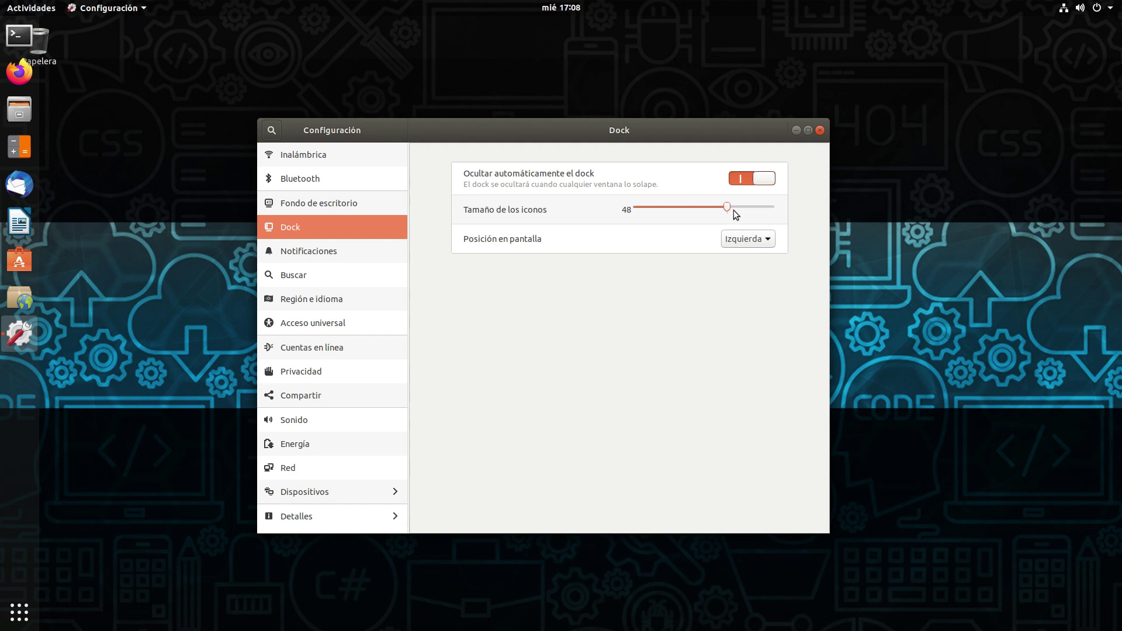
mouse_move(735, 209)
left_mouse_down()
mouse_move(778, 208)
mouse_move(675, 205)
mouse_move(746, 213)
mouse_move(734, 212)
left_mouse_up()
left_click(753, 178)
Try the dock's available screen positions and set it to Abajo
left_click(764, 239)
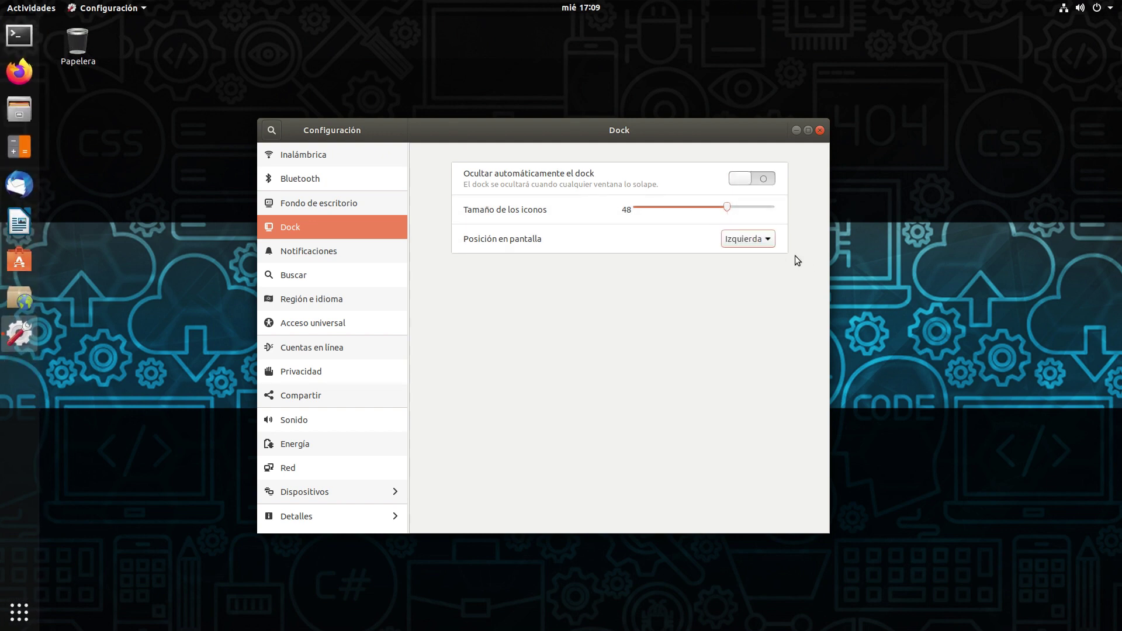
left_click(755, 244)
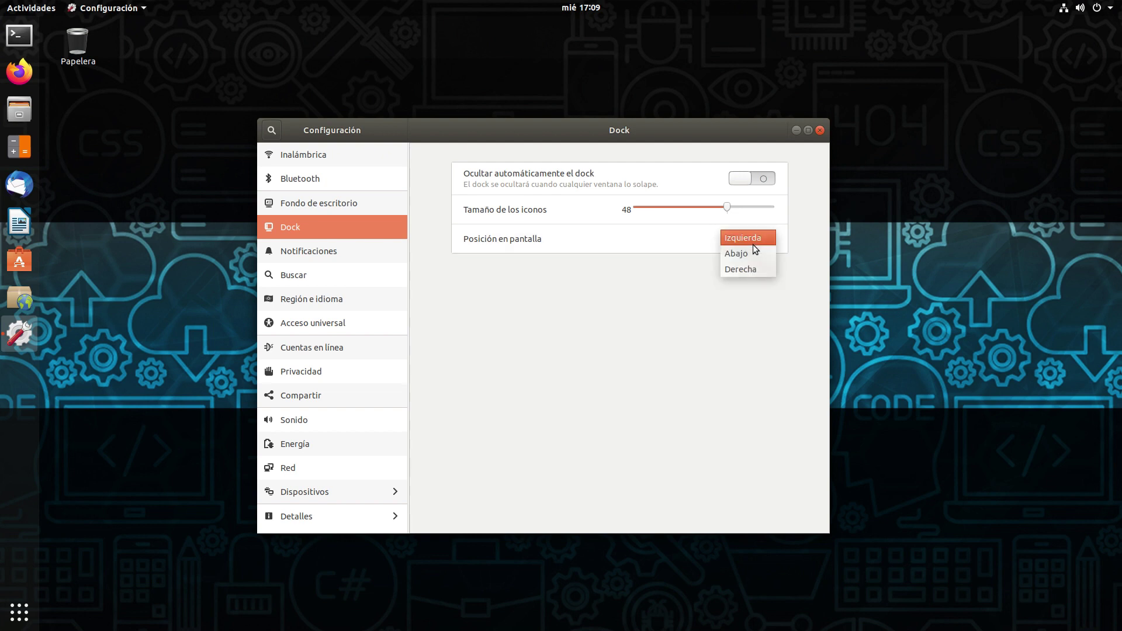
left_click(757, 241)
left_click(755, 241)
left_click(753, 241)
left_click(752, 241)
left_click(753, 252)
left_click(752, 243)
left_click(753, 255)
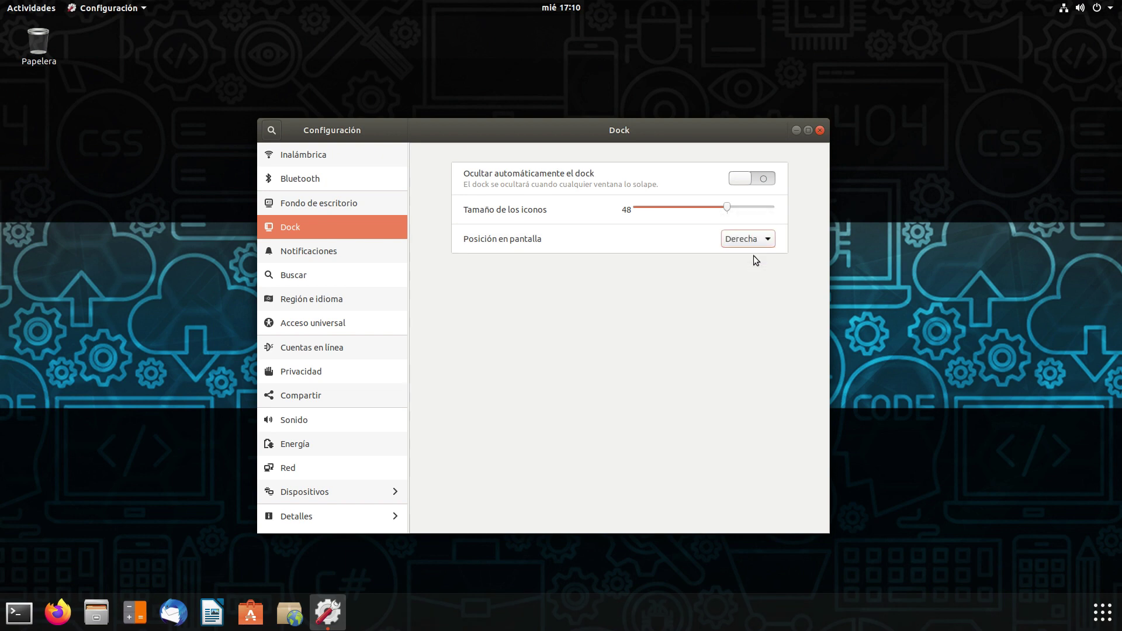
scroll(751, 243, "up", 1)
Browse the desktop background choices and apply the blue coding-themed picture from Imágenes as the desktop background
left_click(328, 160)
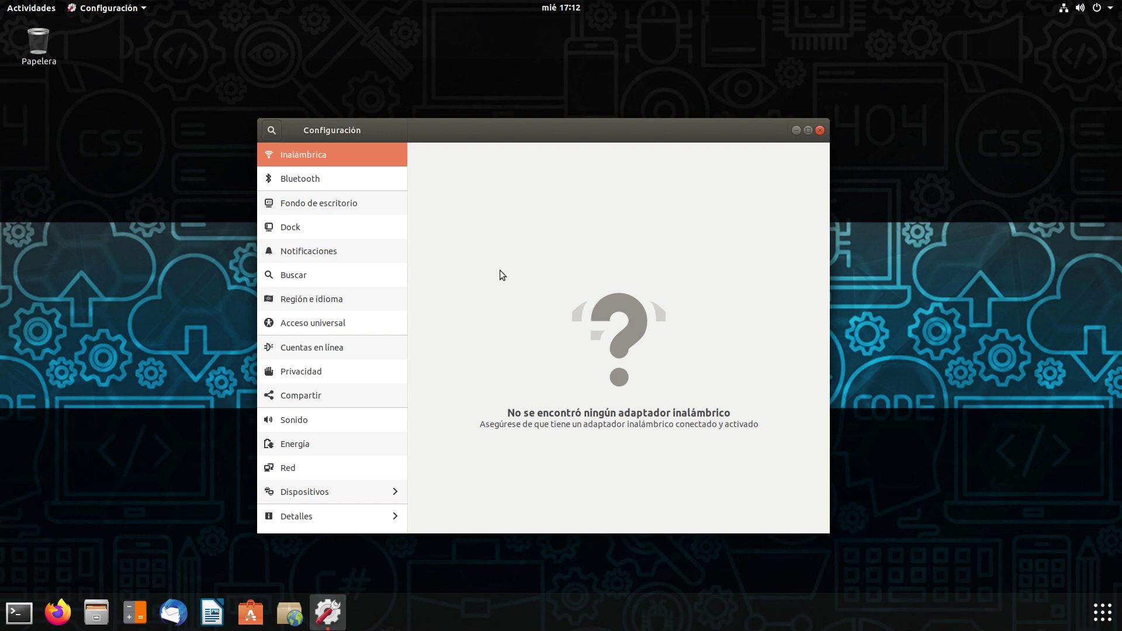
key("Down")
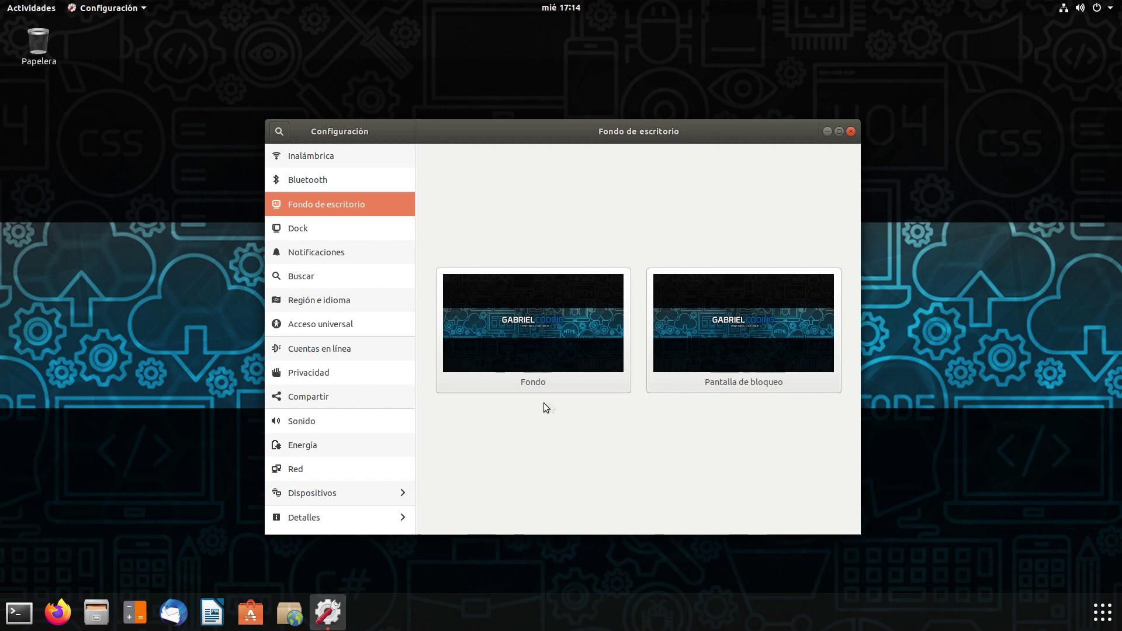
left_click(551, 331)
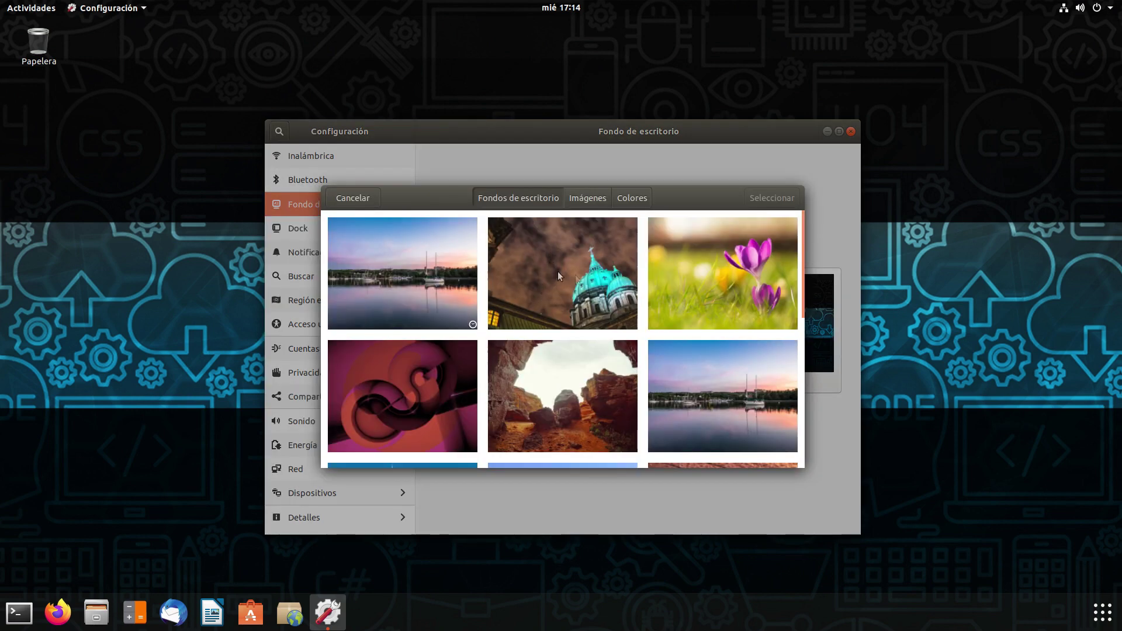
scroll(587, 279, "down", 10)
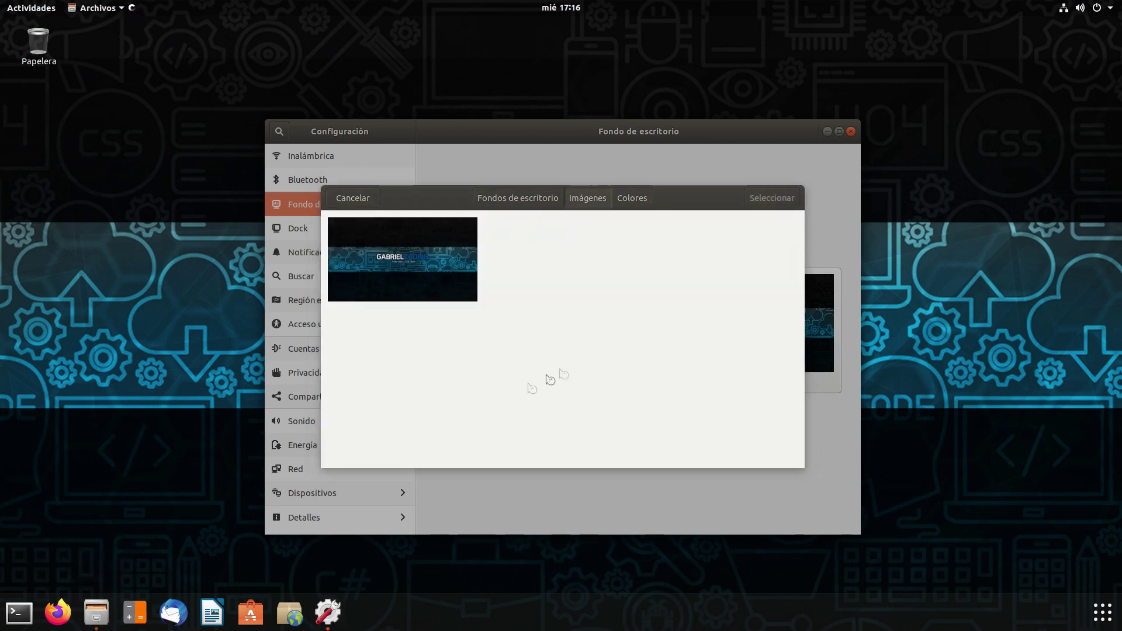
left_click(376, 181)
double_click(376, 181)
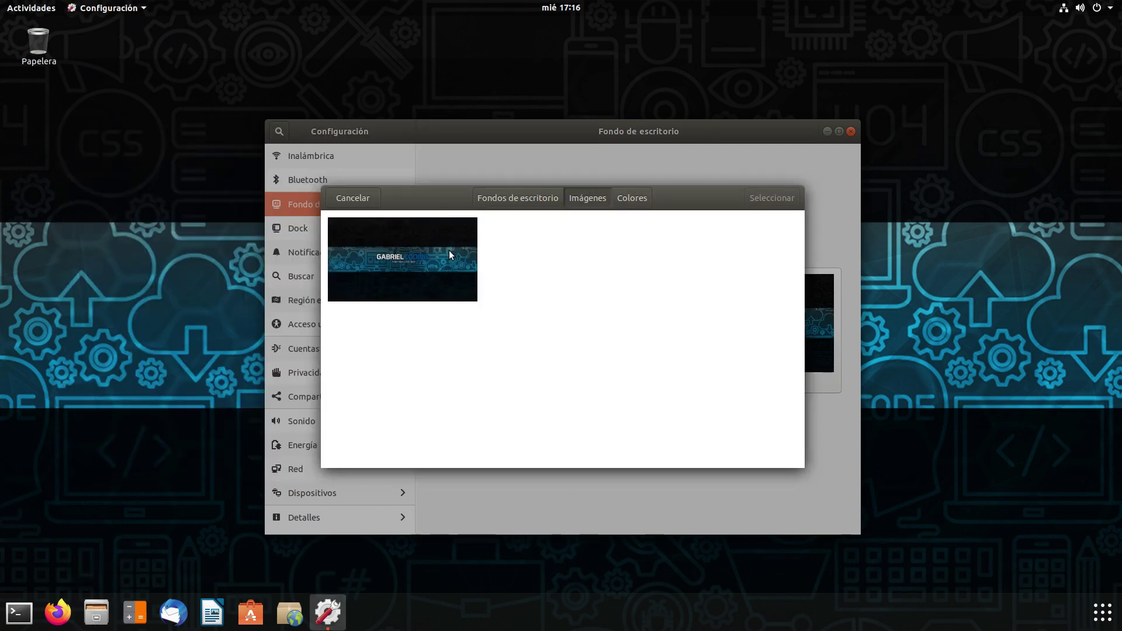
left_click(450, 255)
left_click(788, 200)
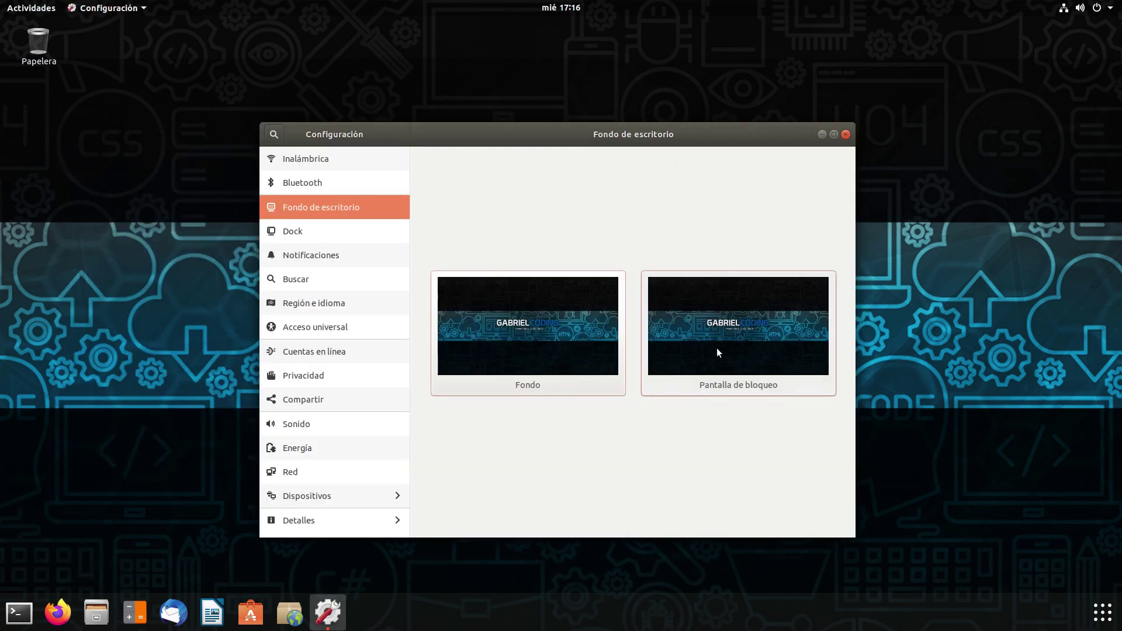
left_click(718, 353)
left_click(596, 208)
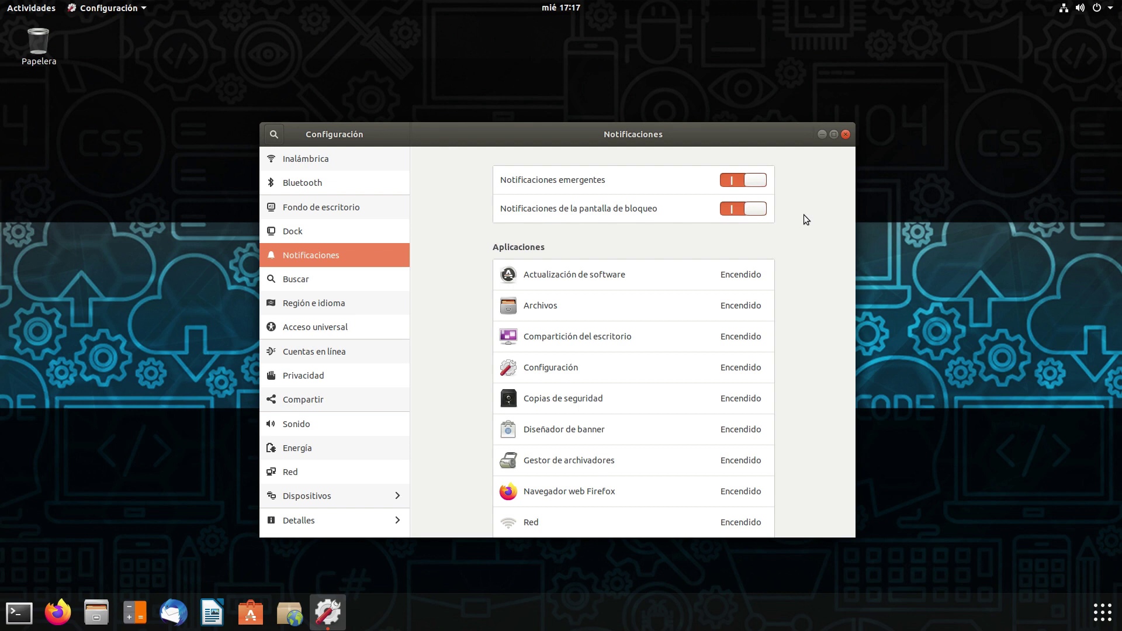
In the notification settings, turn off Notificaciones emergentes and Notificaciones de la pantalla de bloqueo, and look through the application list
left_click(763, 183)
left_click(763, 211)
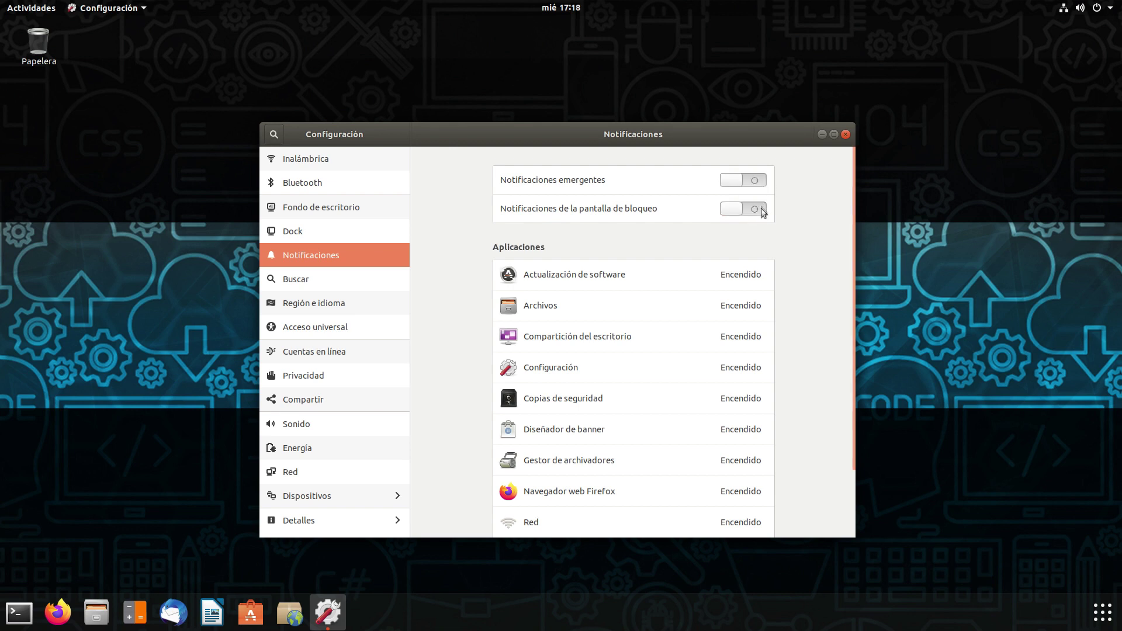
scroll(783, 204, "down", 3)
left_click(744, 200)
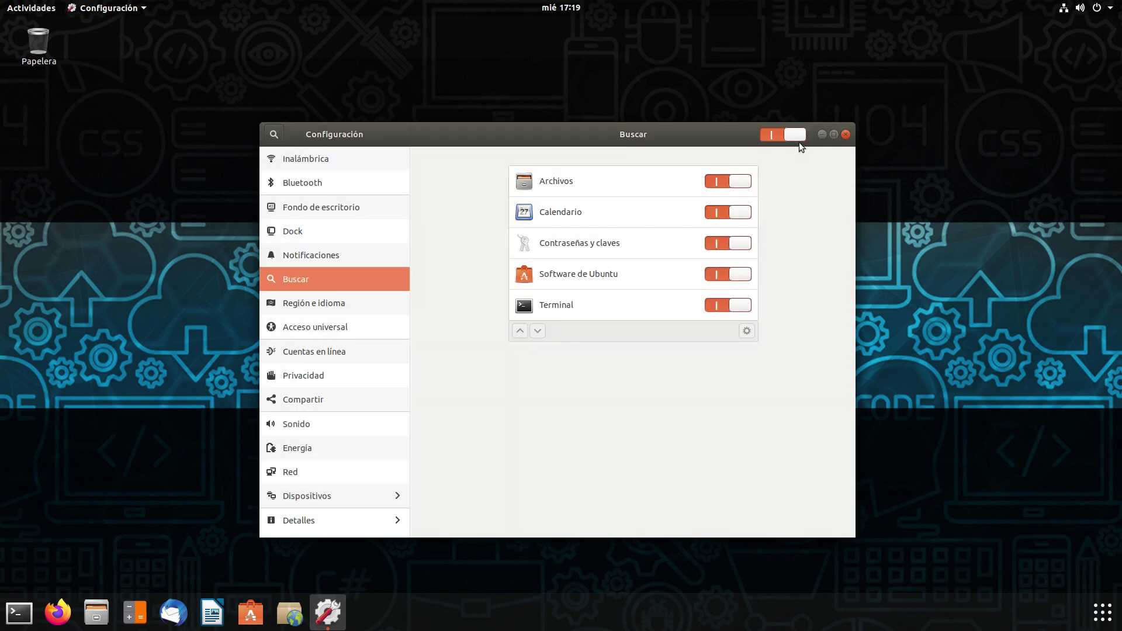
In the search settings, switch the Archivos search source off and back on
left_click(744, 184)
left_click(737, 181)
In the region and language settings, change the system language to Inglés (Estados Unidos)
key("Down")
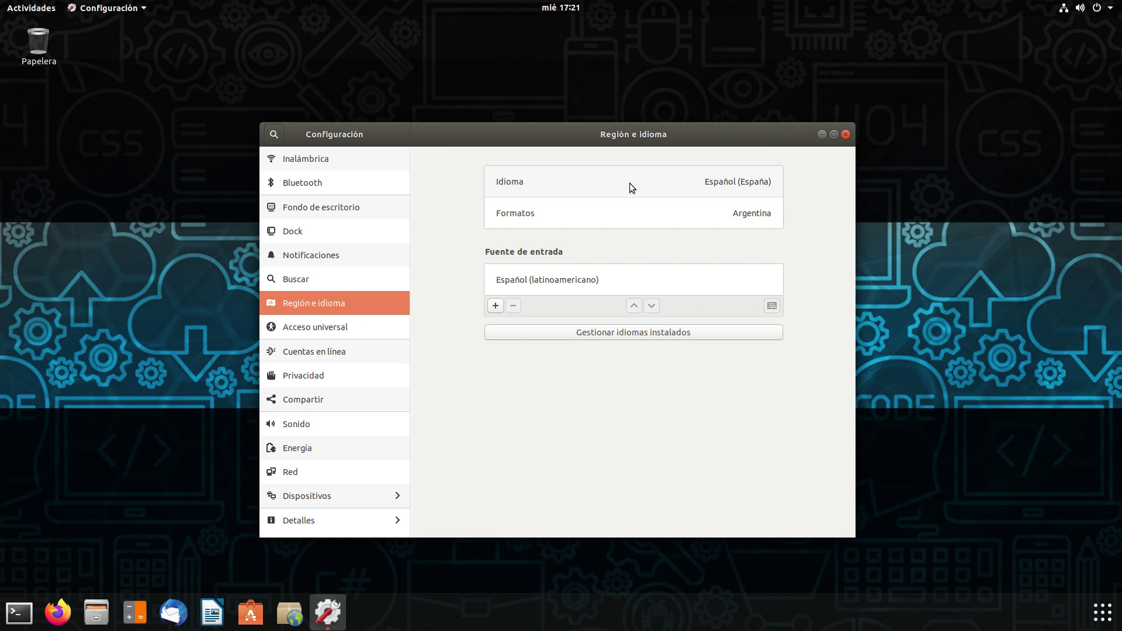
left_click(629, 183)
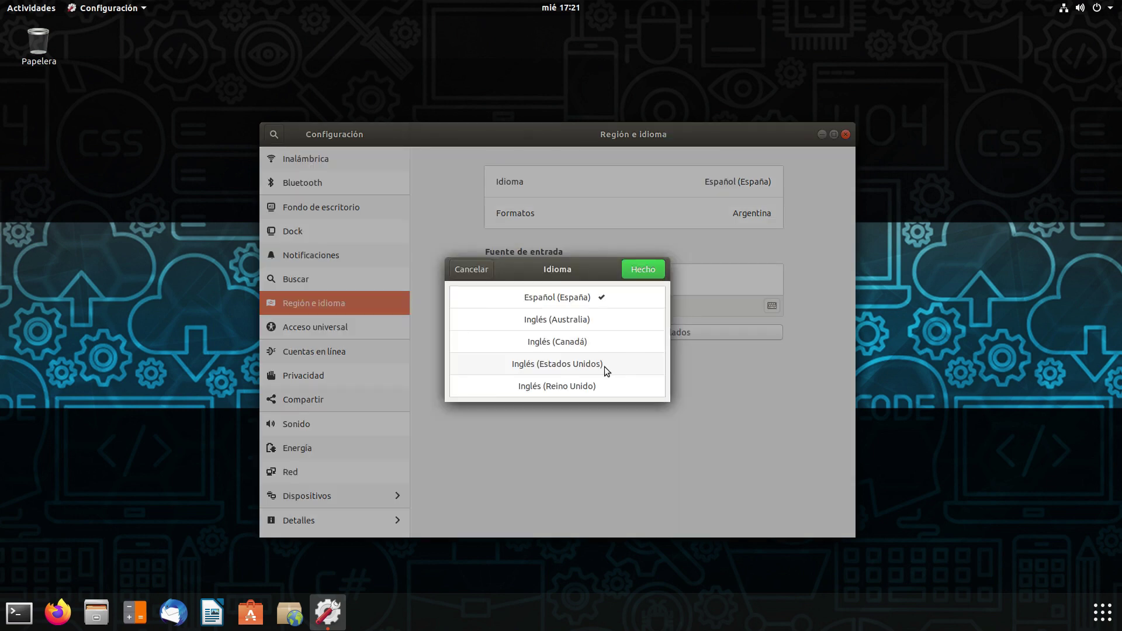
double_click(605, 366)
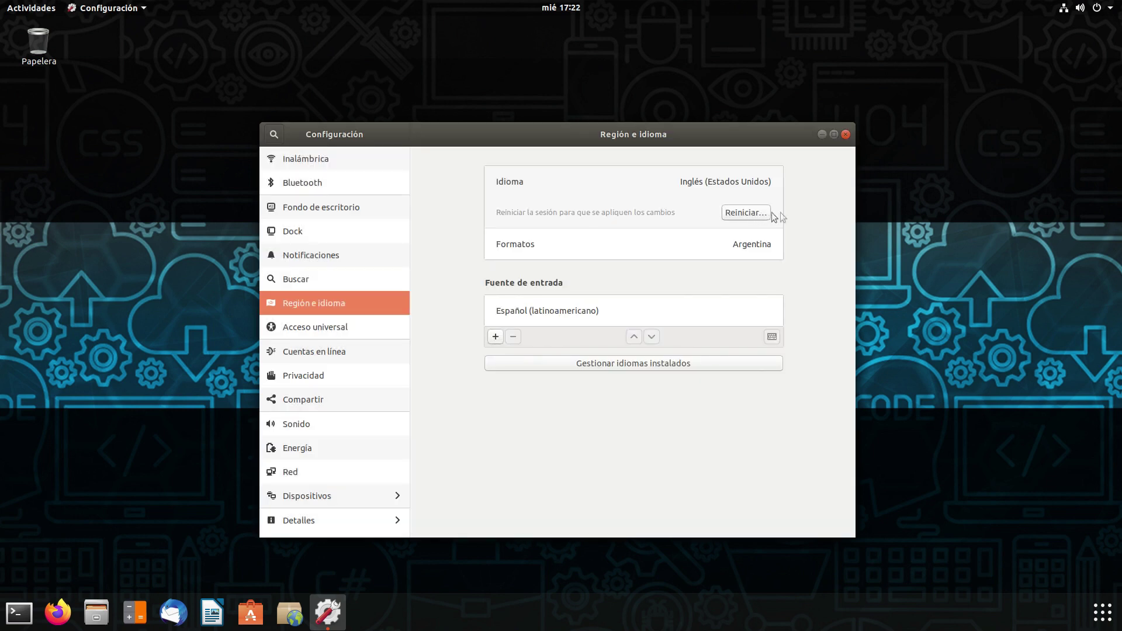
Restart the session to apply the new language and log back in with the account password
left_click(751, 214)
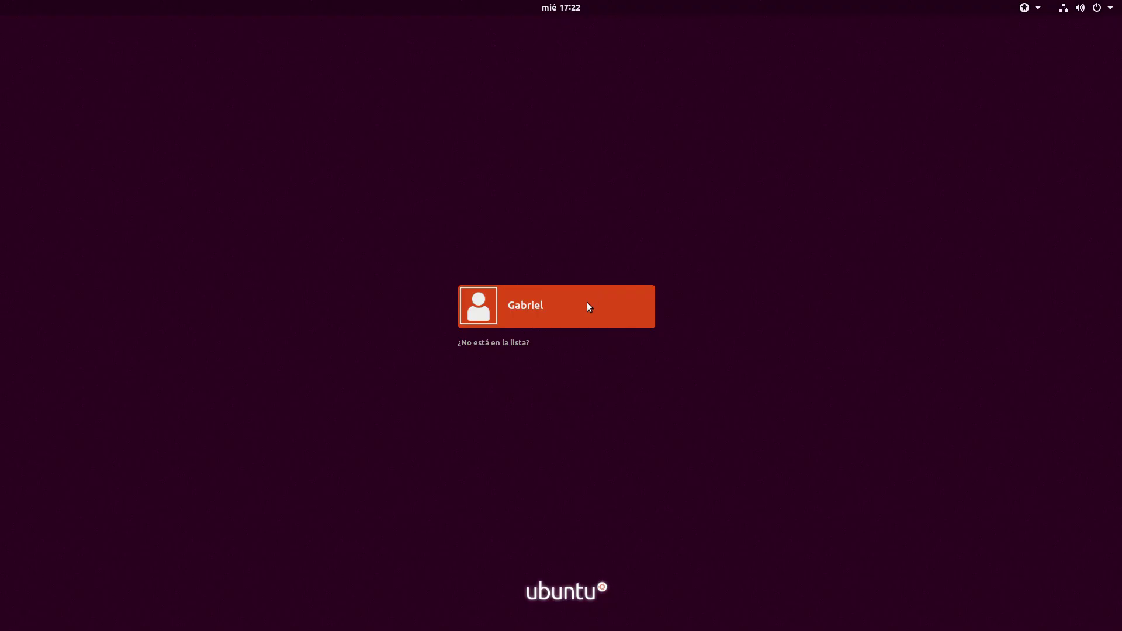
type("***")
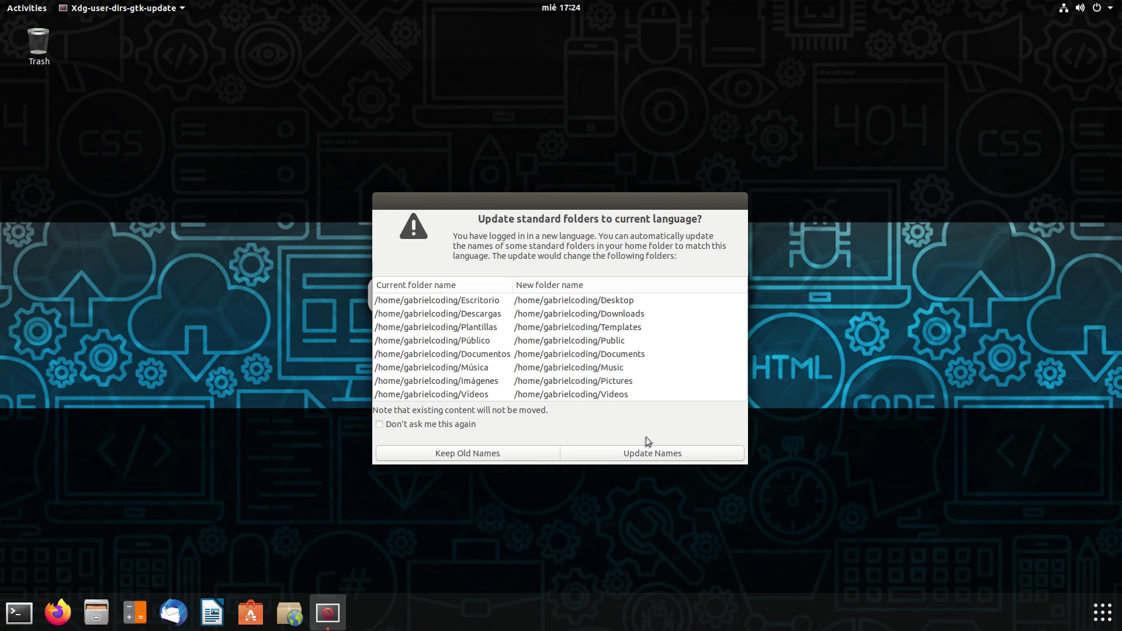
Update the standard folder names to the new language and check the Trash and application names in English
left_click(671, 457)
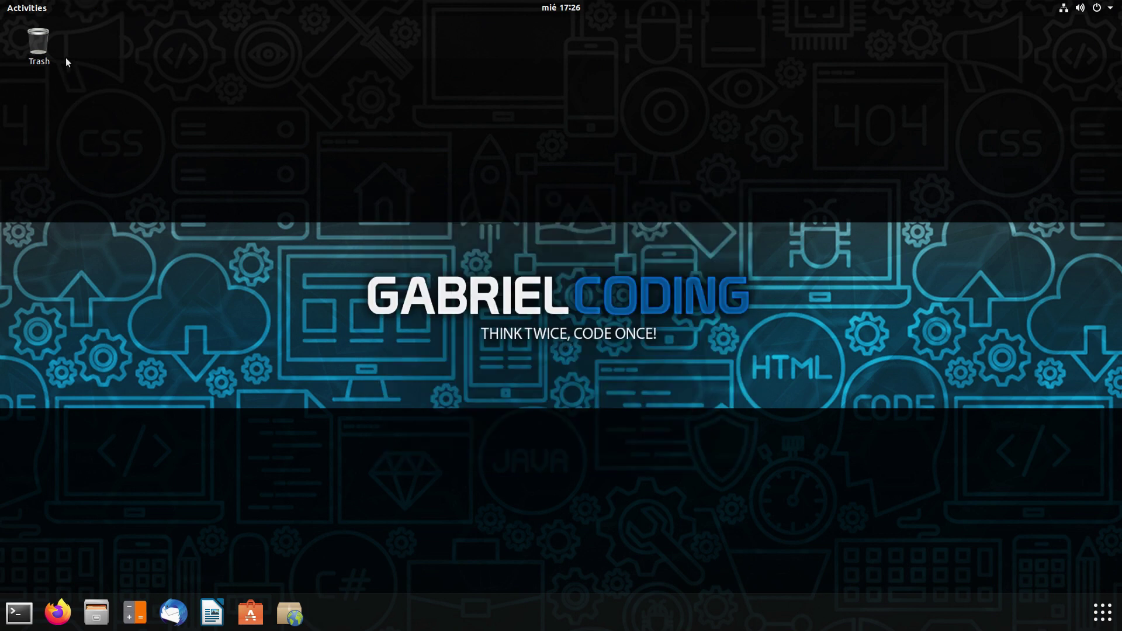
double_click(40, 49)
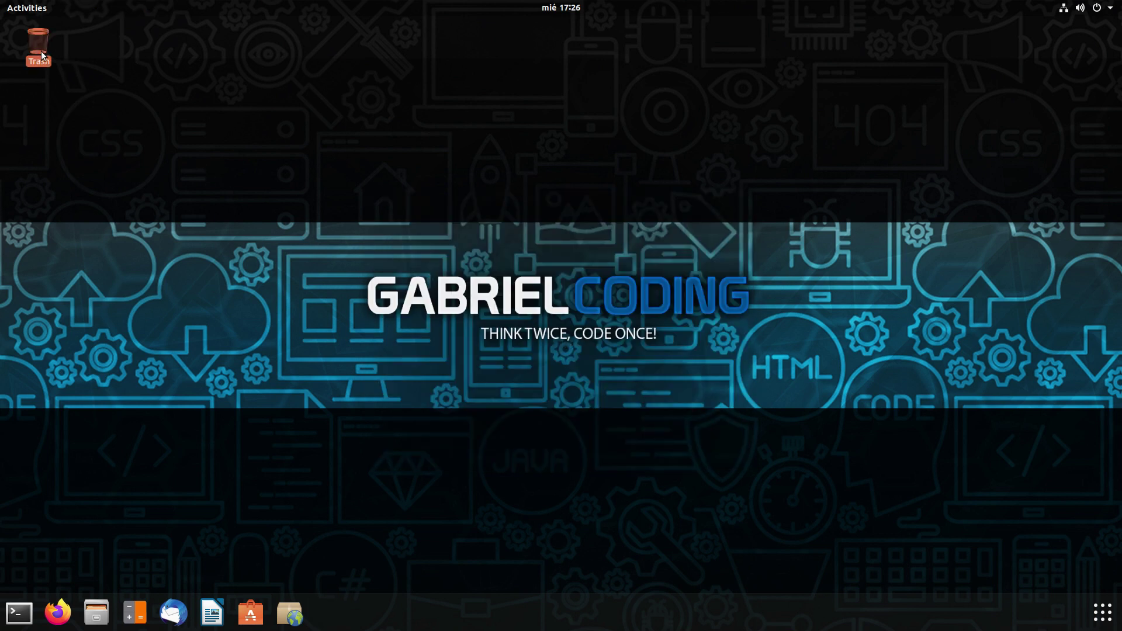
left_click(1102, 612)
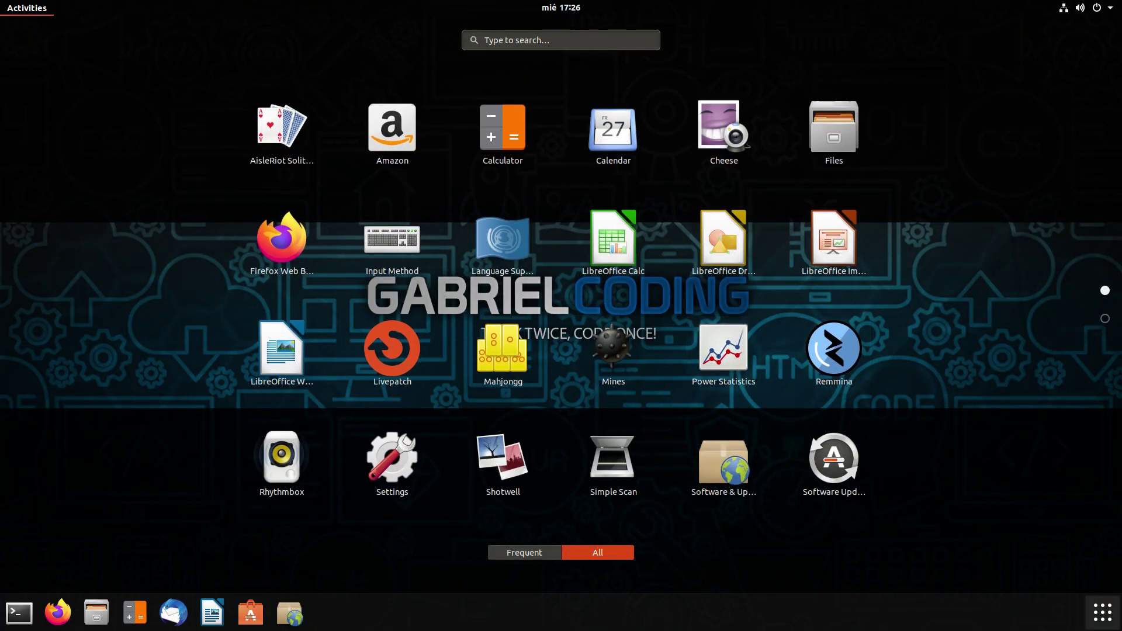
left_click(681, 380)
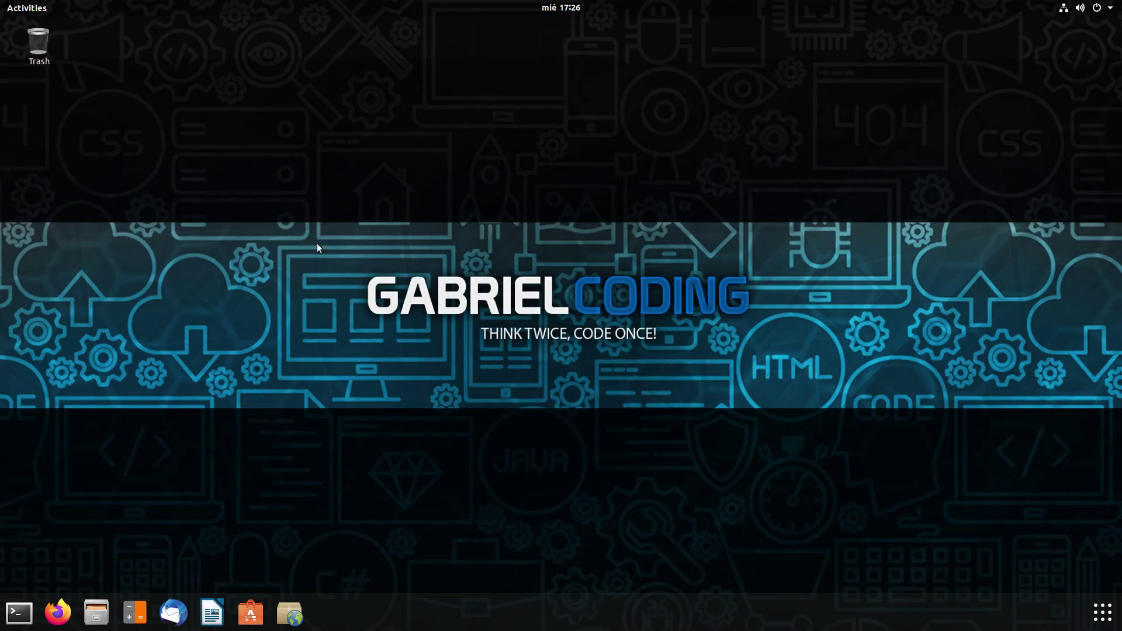
double_click(39, 46)
left_click(570, 142)
Open the system settings and change the regional formats to Argentina
left_click(1088, 8)
left_click(975, 135)
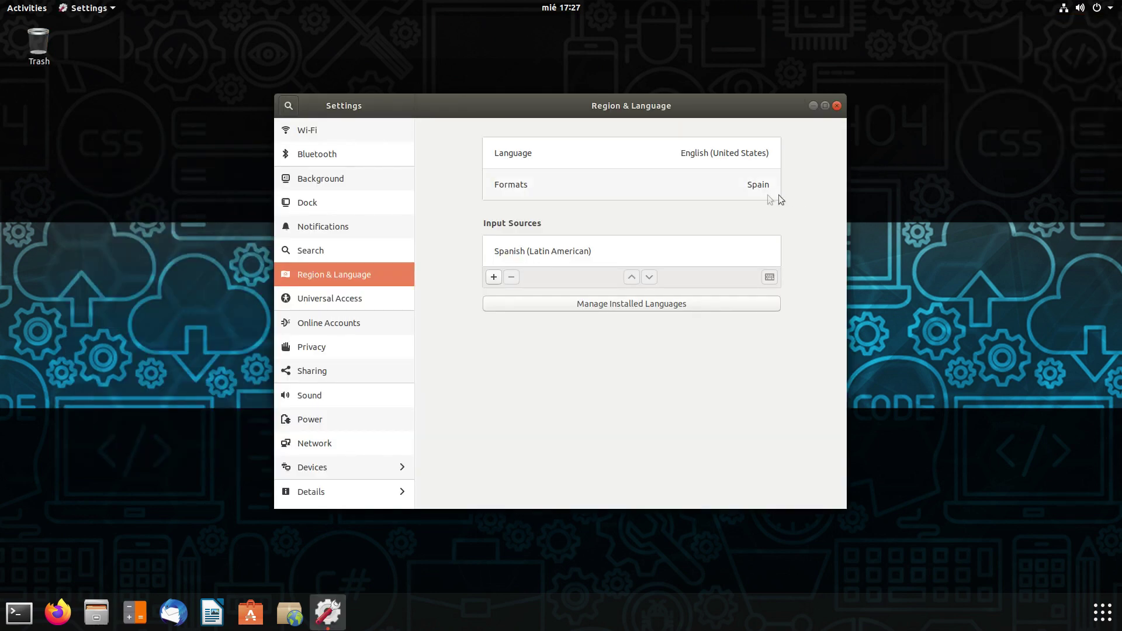
left_click(629, 194)
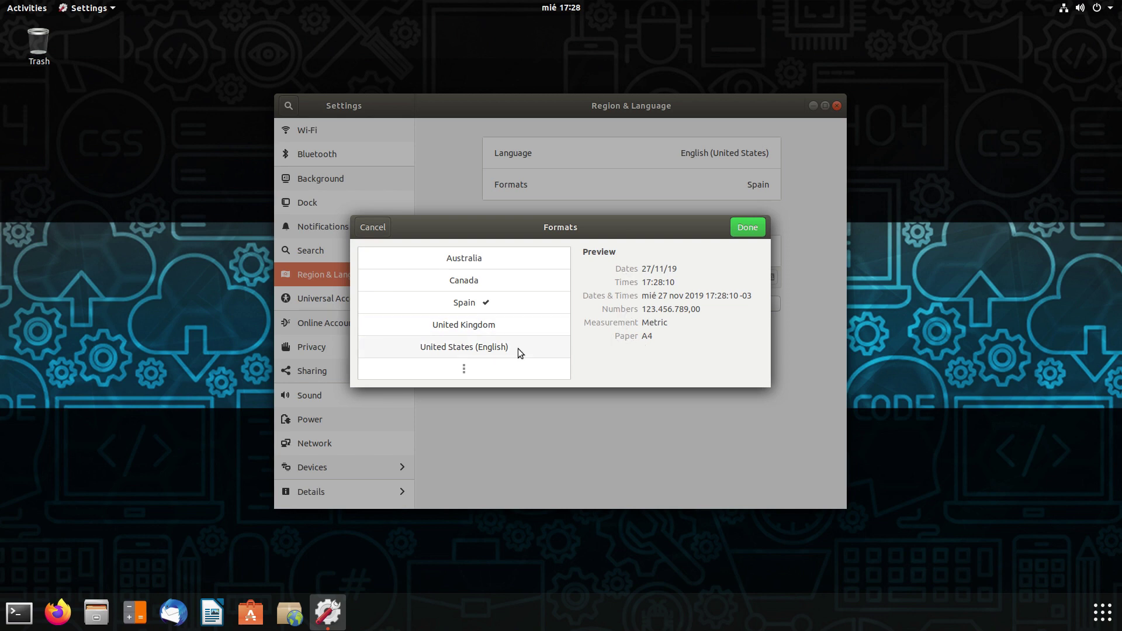
left_click(496, 349)
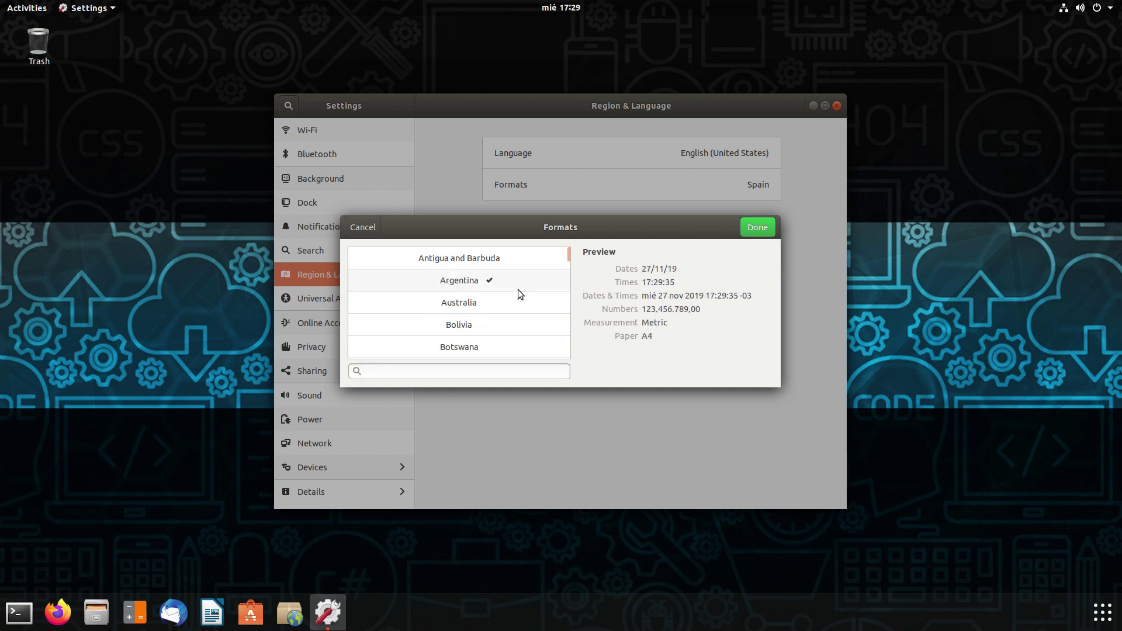
left_click(514, 286)
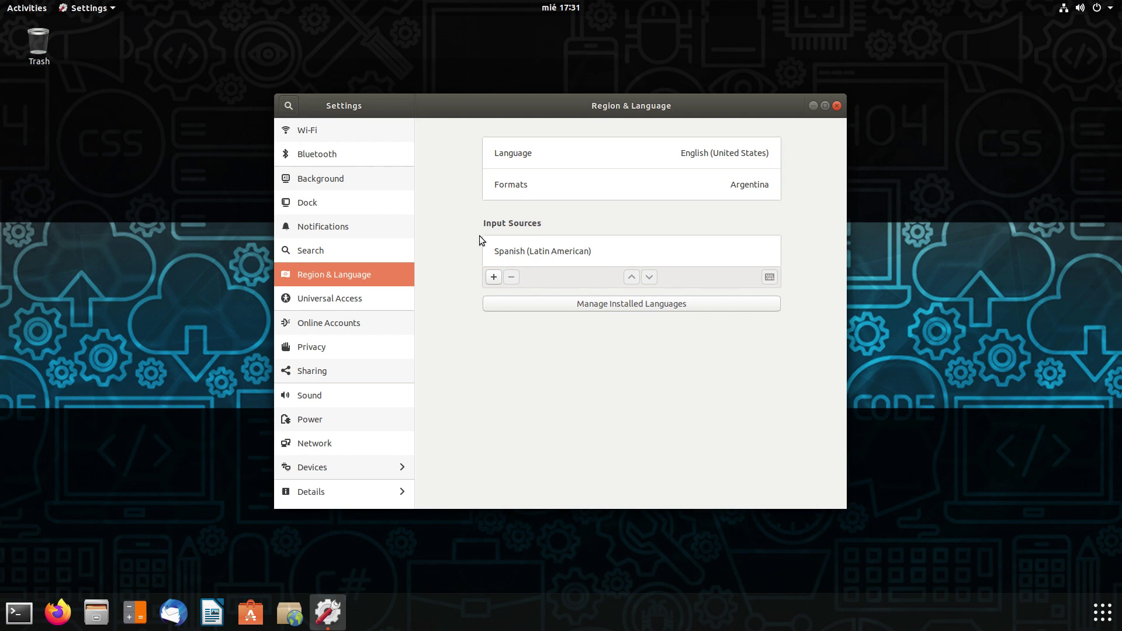
Add English (US) from the English (United States) group as an additional input source
left_click(501, 281)
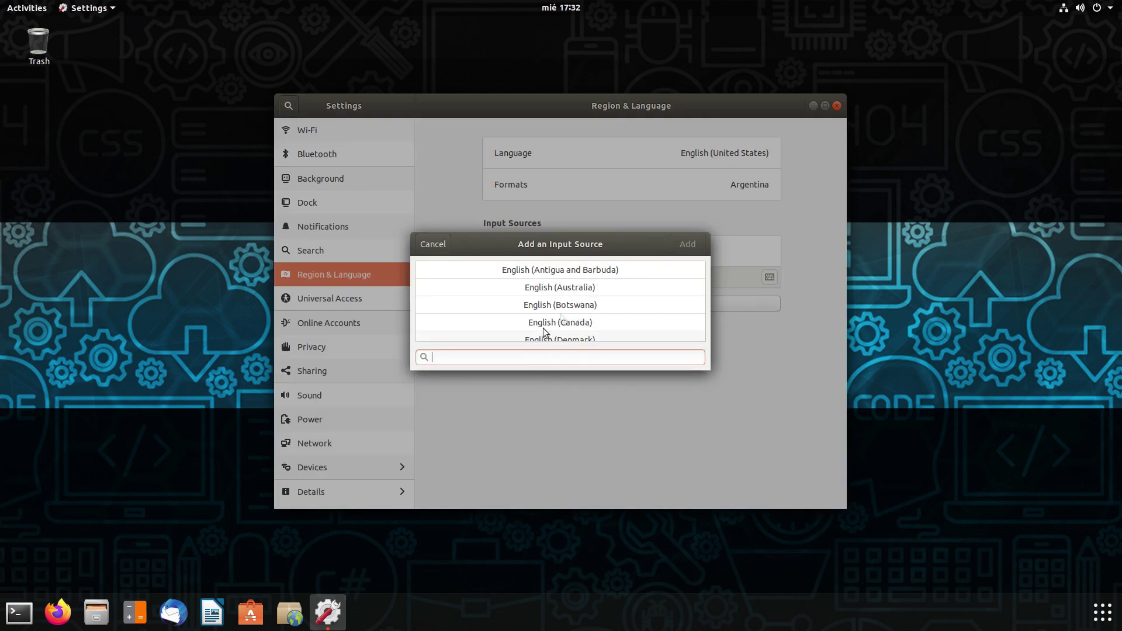
scroll(612, 282, "down", 10)
left_click(611, 283)
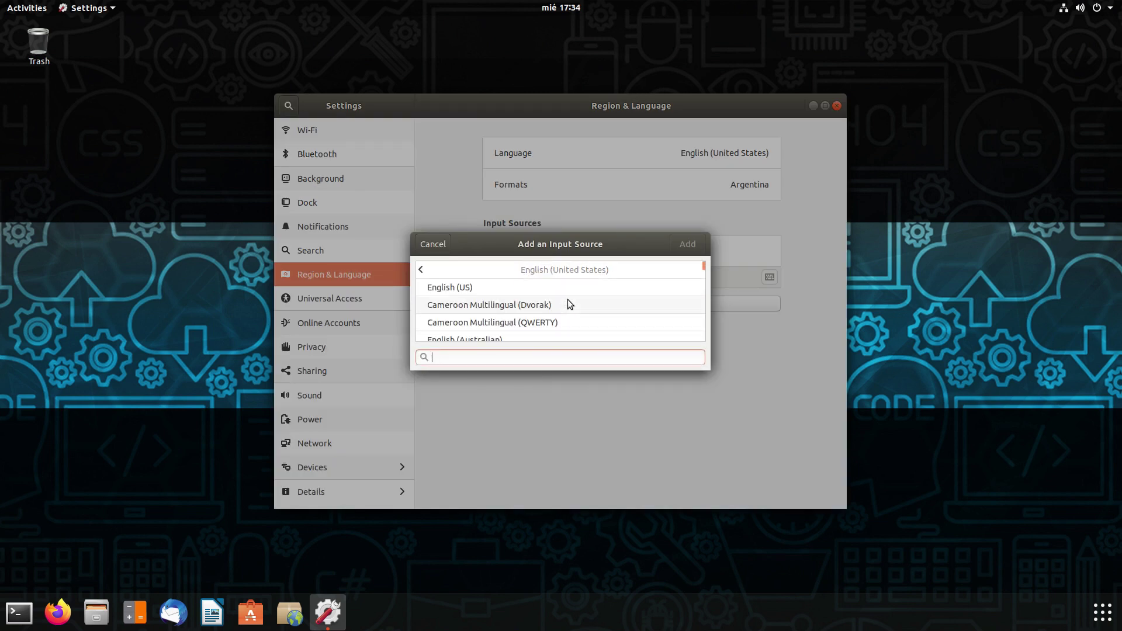
scroll(567, 299, "down", 2)
scroll(567, 299, "down", 6)
scroll(528, 296, "up", 12)
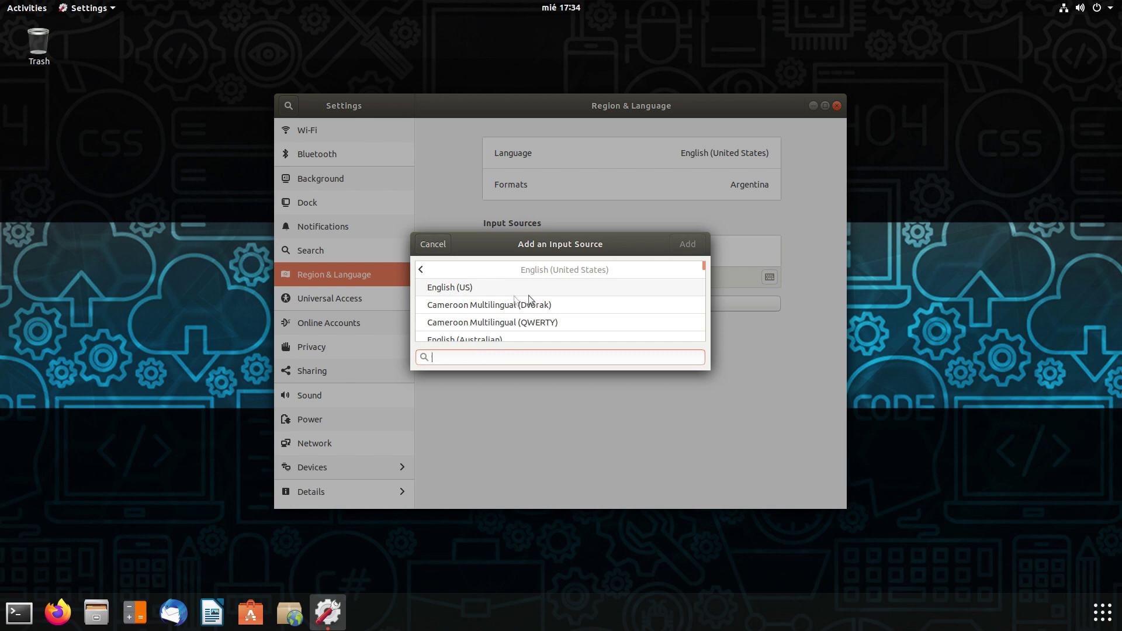
left_click(474, 288)
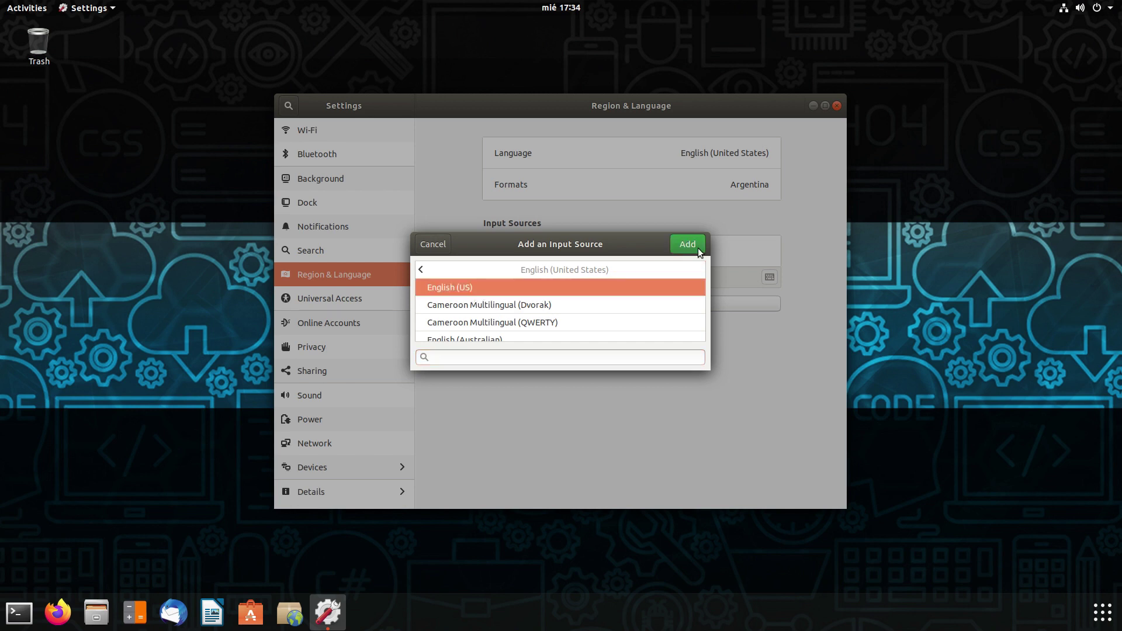
left_click(687, 244)
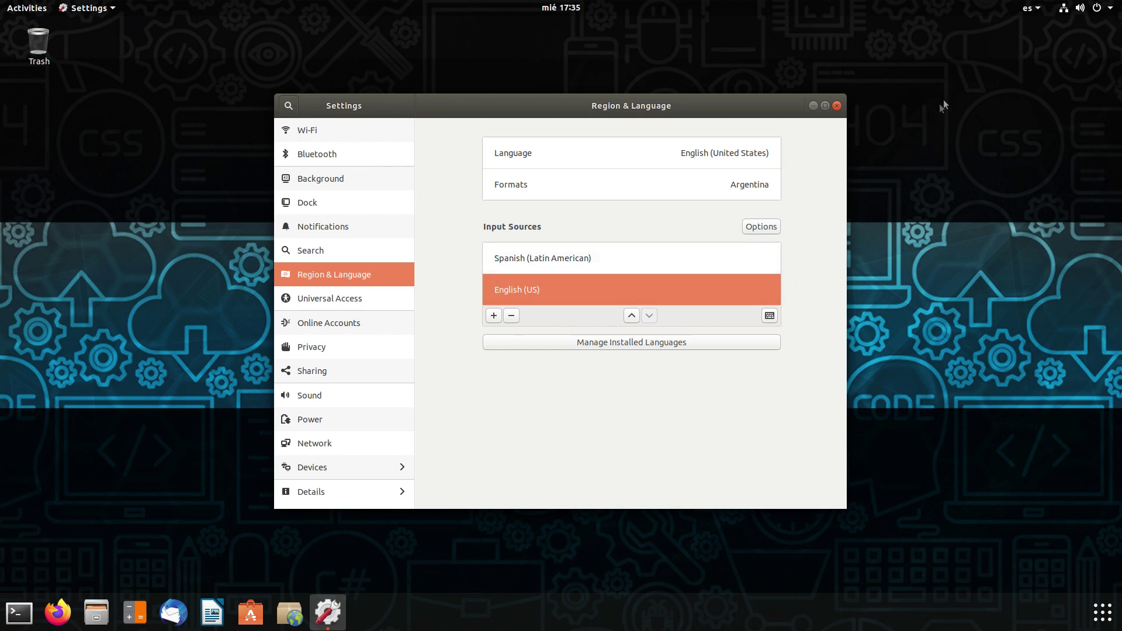
Try English (US) first in the input source order, move it back down, and view its keyboard layout
left_click(1029, 8)
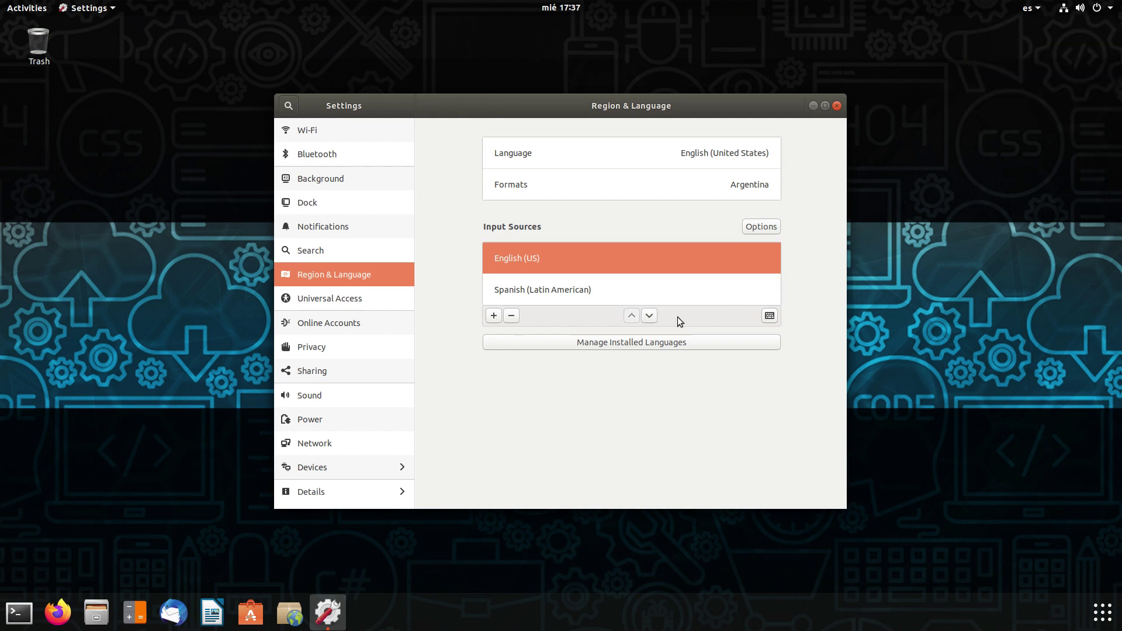
left_click(641, 320)
left_click(770, 316)
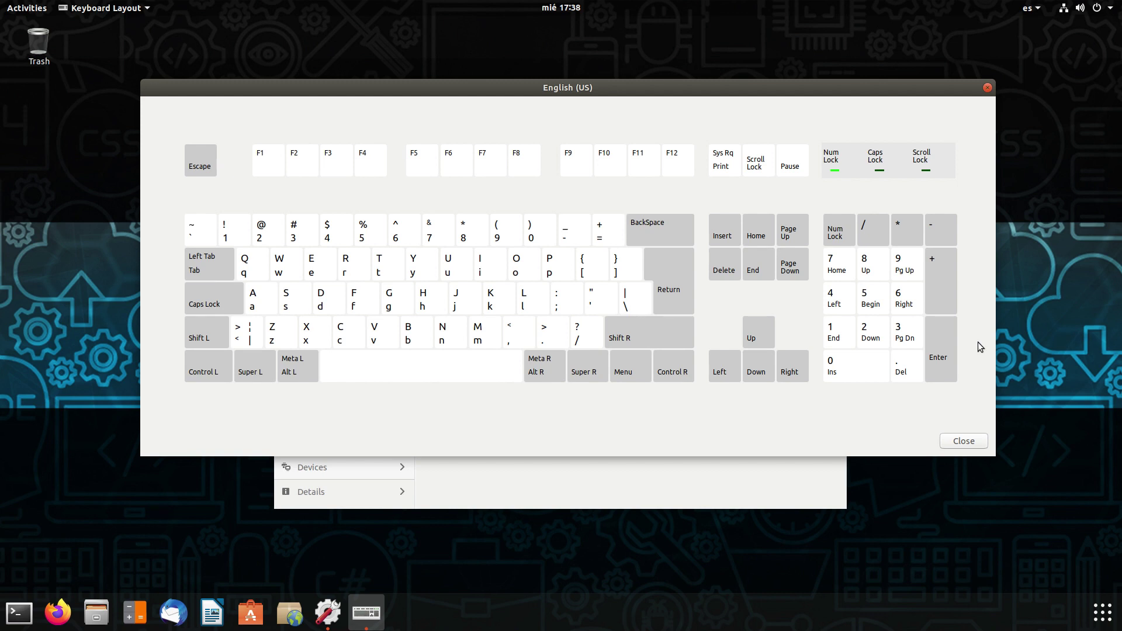
left_click(982, 440)
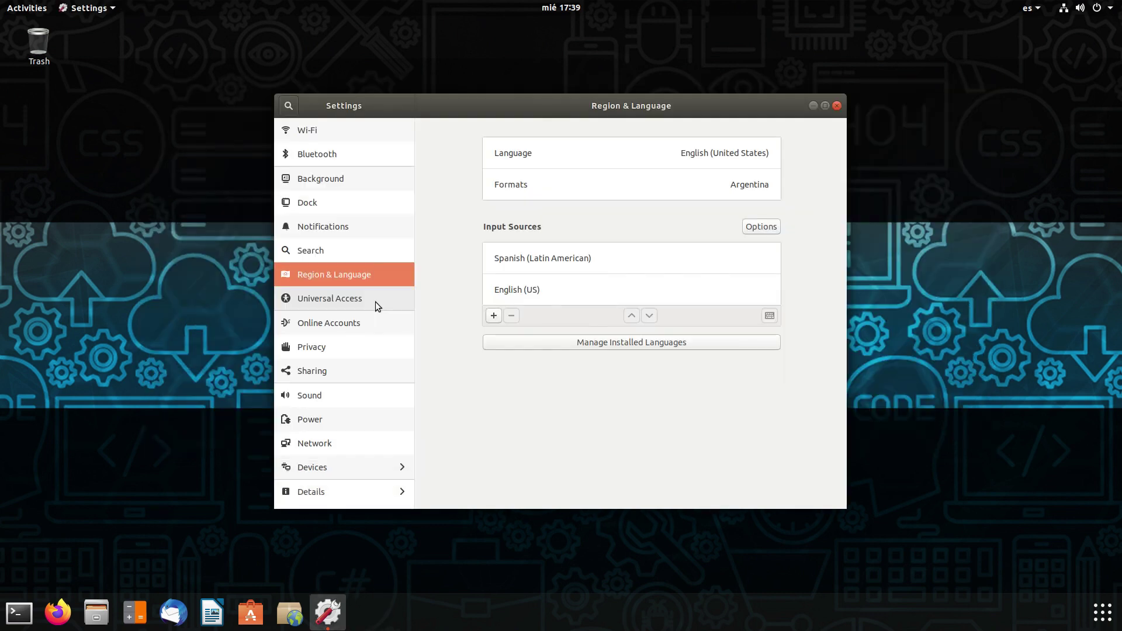
In the Universal Access settings, turn on Always Show Universal Access Menu and try High Contrast from that menu
left_click(375, 300)
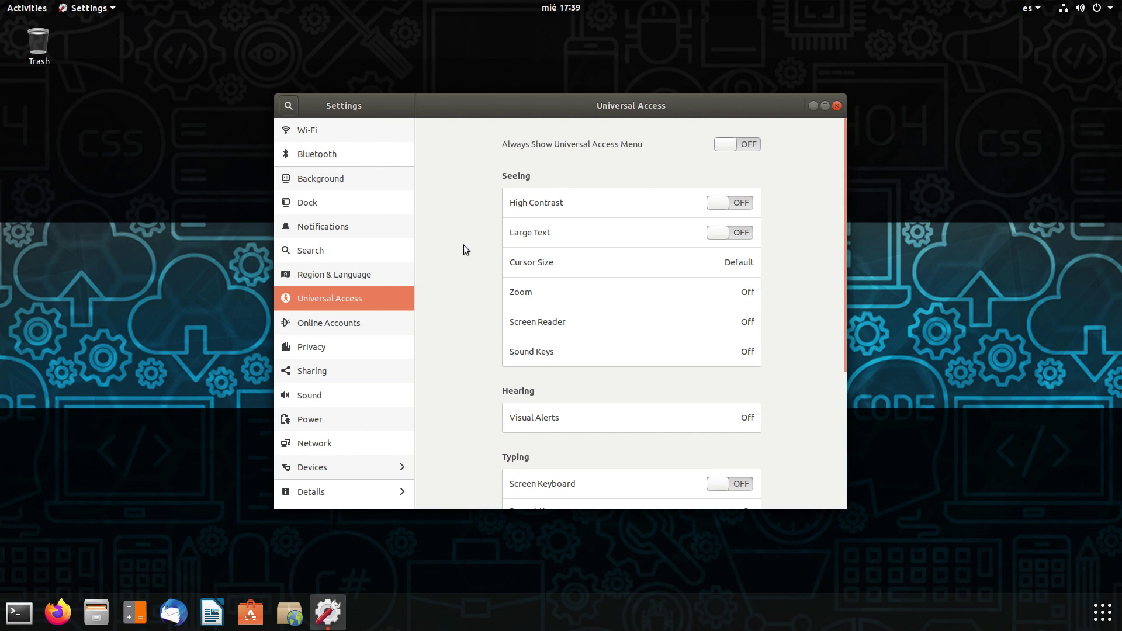
left_click(737, 144)
left_click(994, 9)
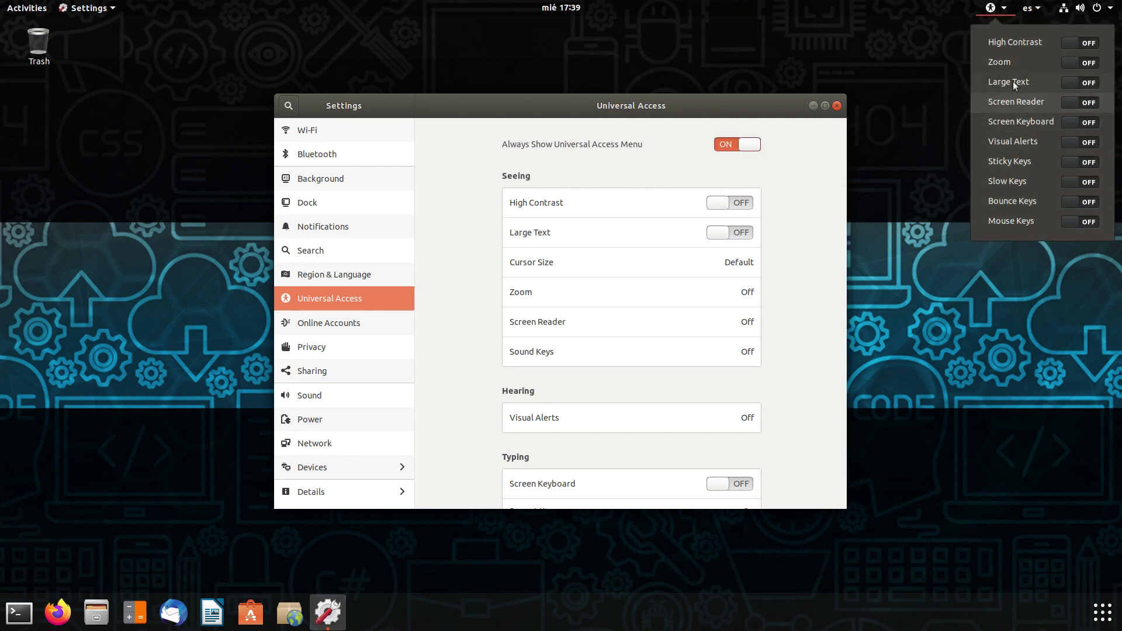
left_click(1092, 46)
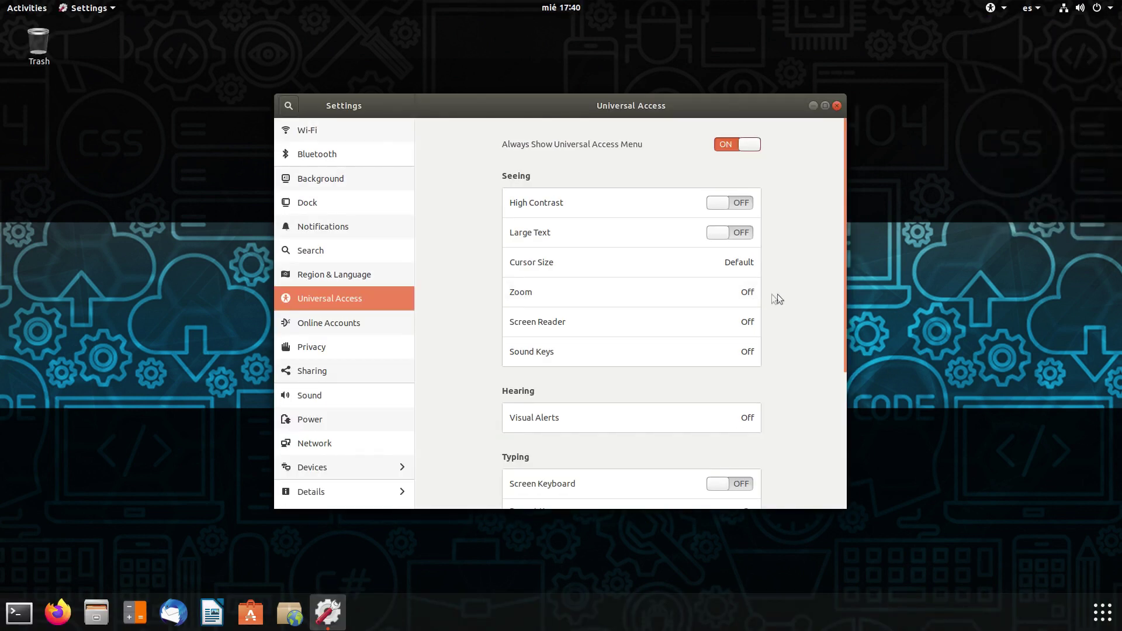
Turn on Zoom and try the magnifier cursor modes: kept centered, pushing contents around, and moving with contents
left_click(751, 293)
left_click(701, 222)
left_click(460, 348)
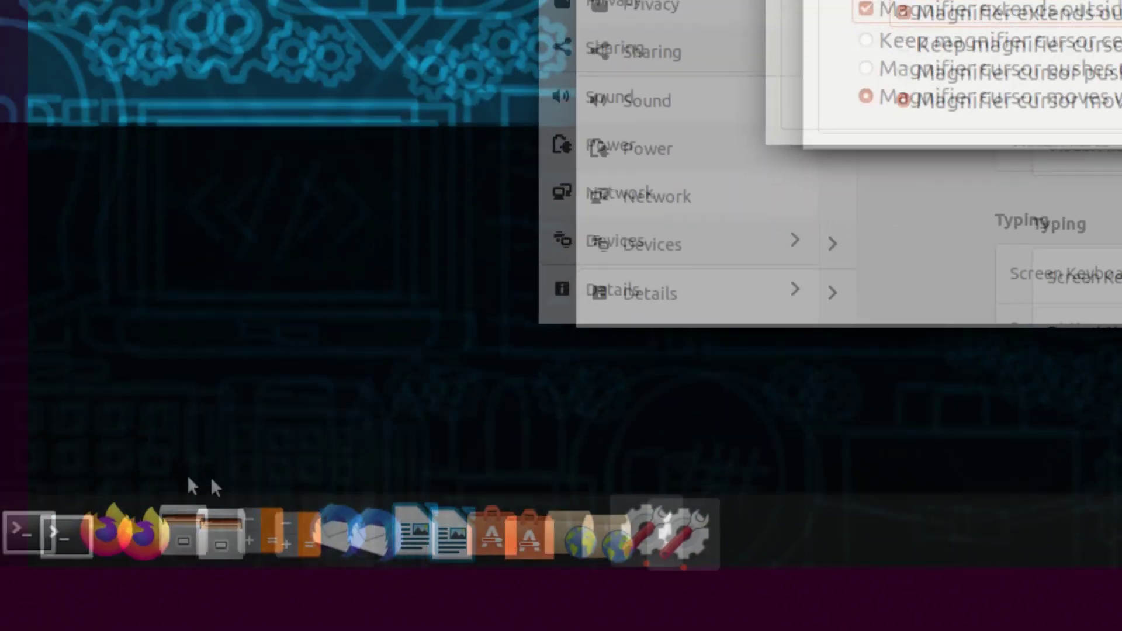
left_click(559, 314)
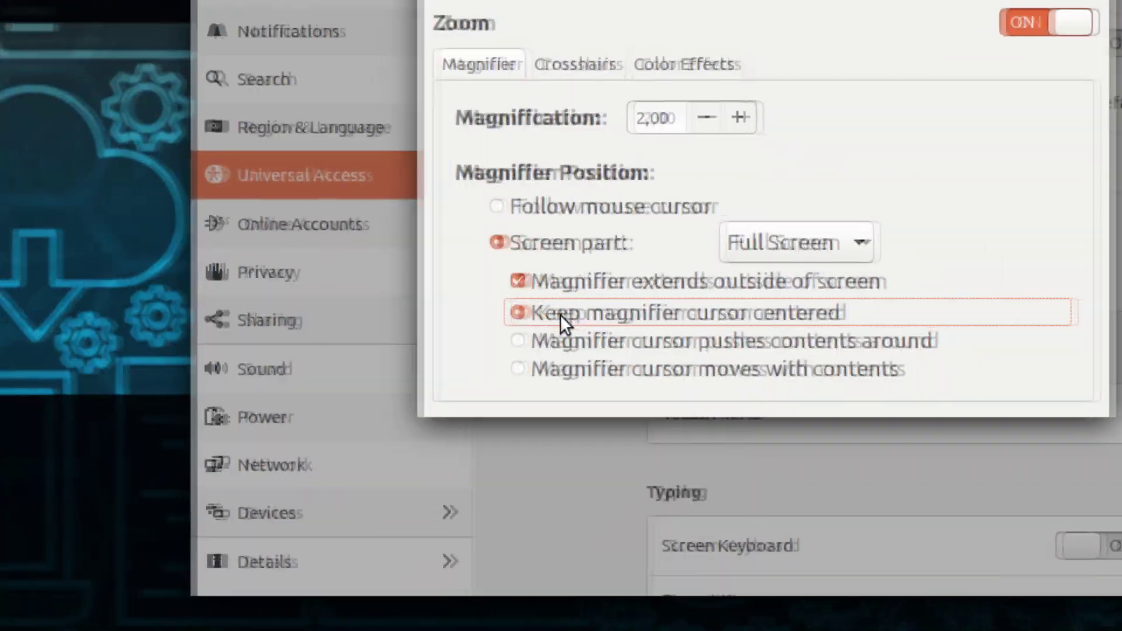
left_click(560, 340)
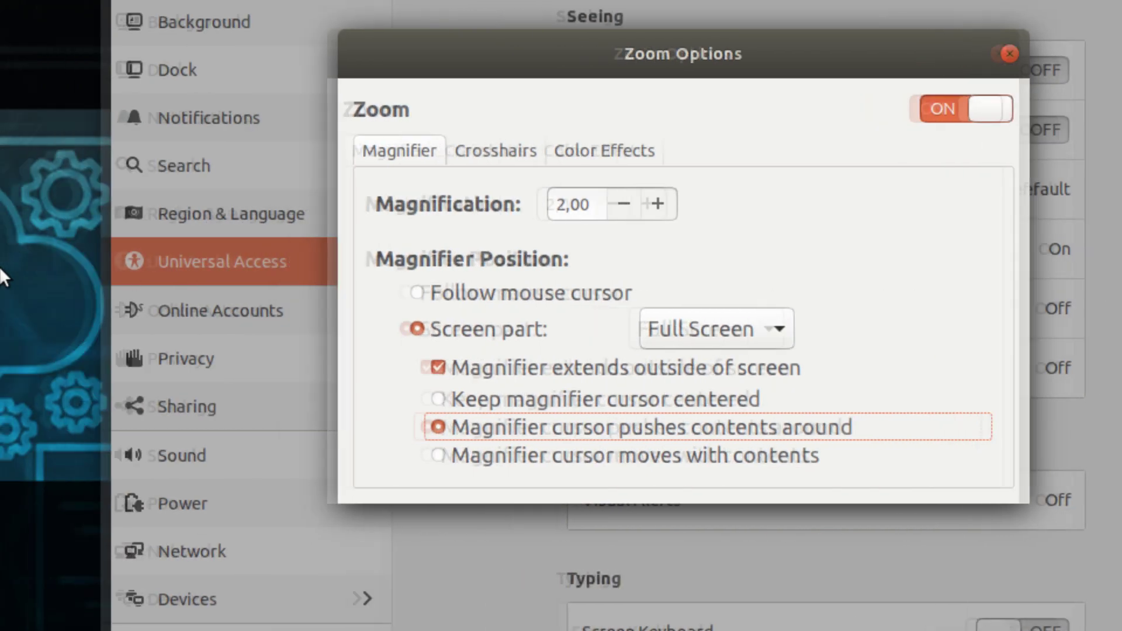
left_click(634, 455)
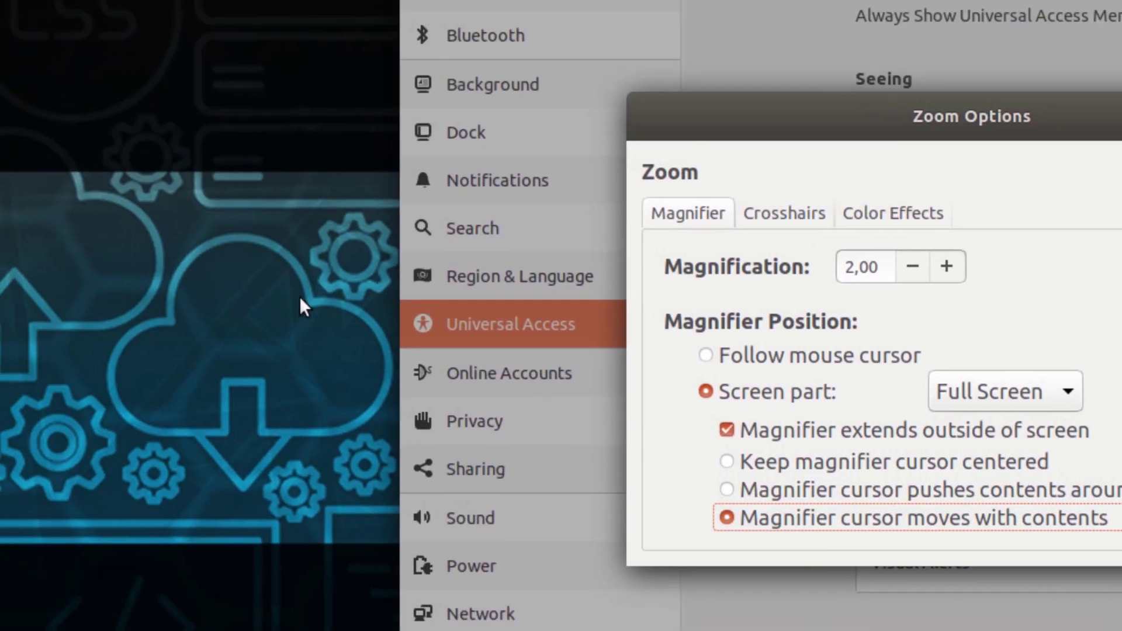
Look at the Crosshairs and Color Effects options of Zoom, turn Zoom off, and close its options
left_click(784, 213)
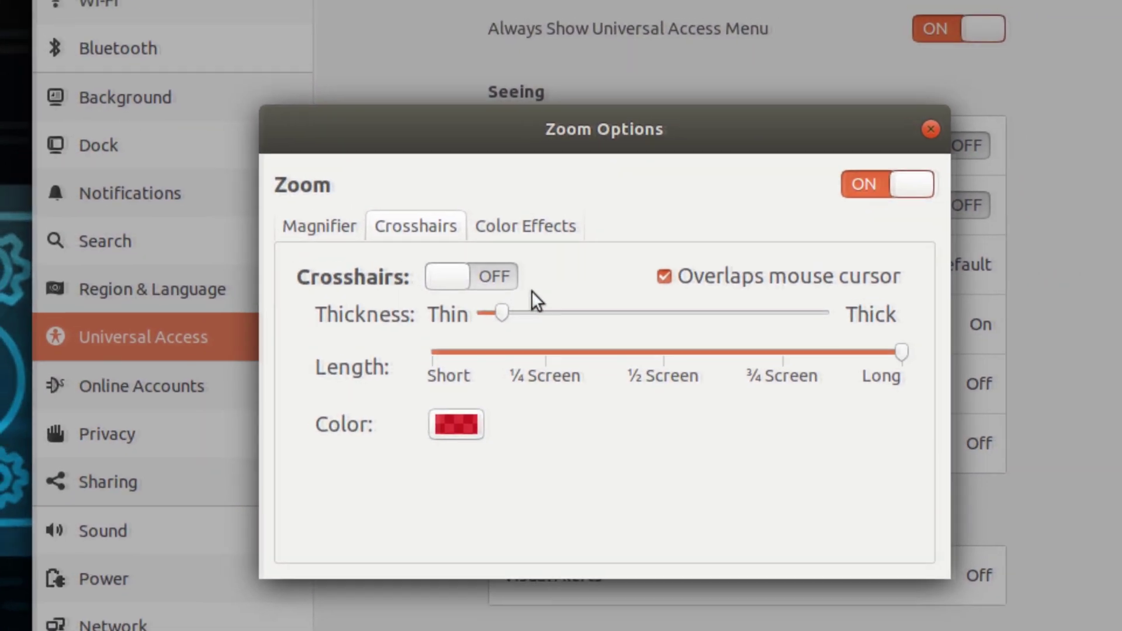
left_click(526, 226)
key("super+alt+8")
key("Escape")
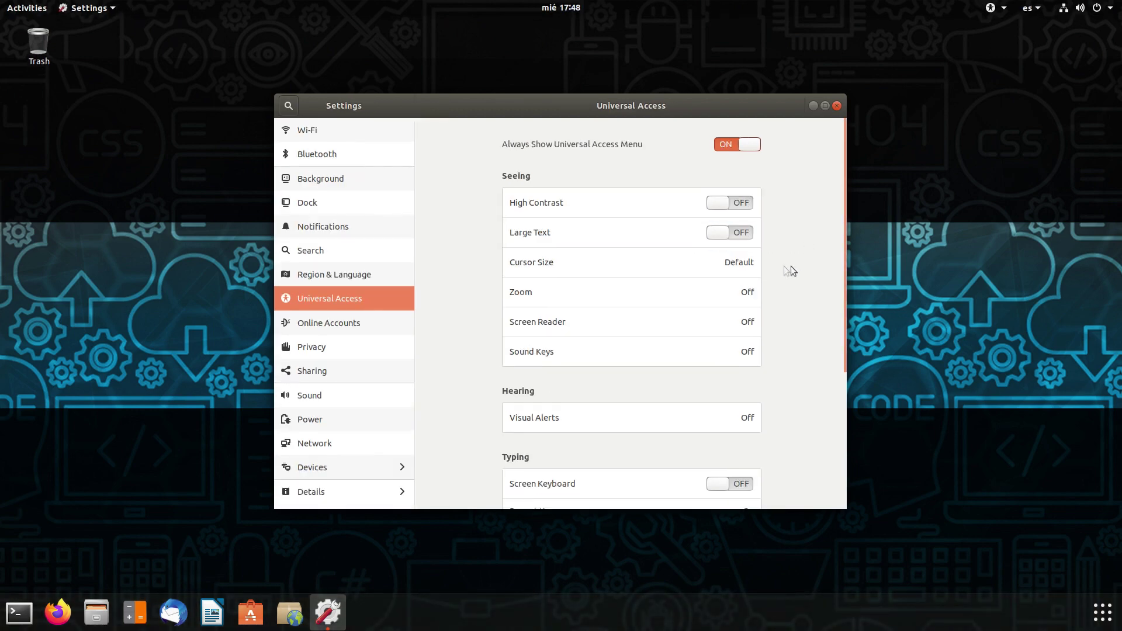
Look at the cursor size options and try the Screen Reader
left_click(734, 265)
key("Escape")
left_click(740, 322)
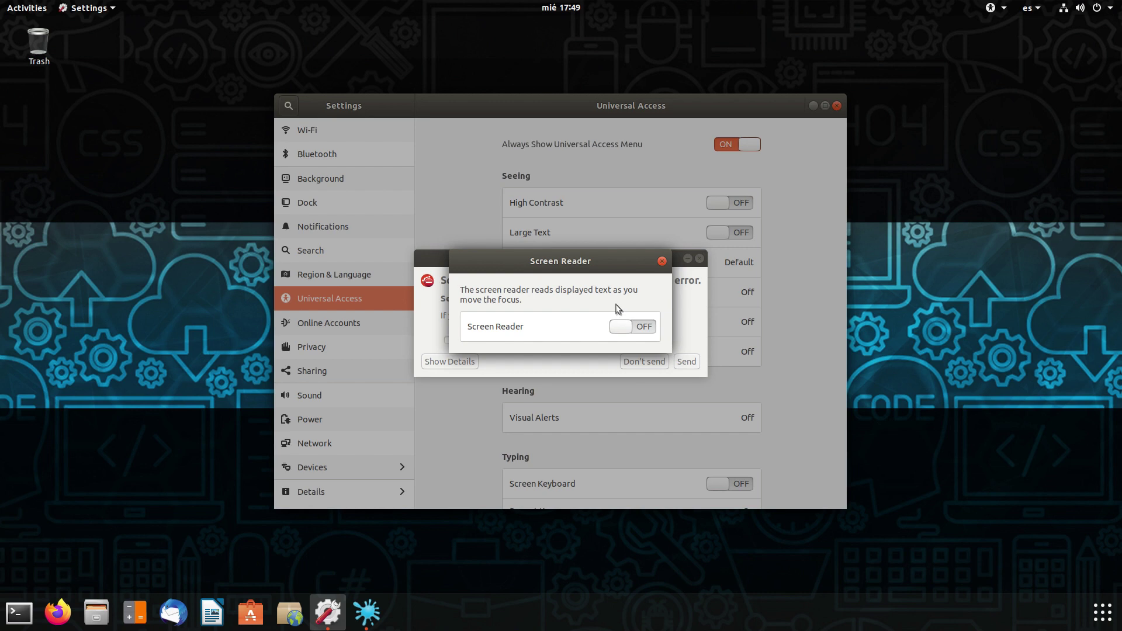
left_click(633, 326)
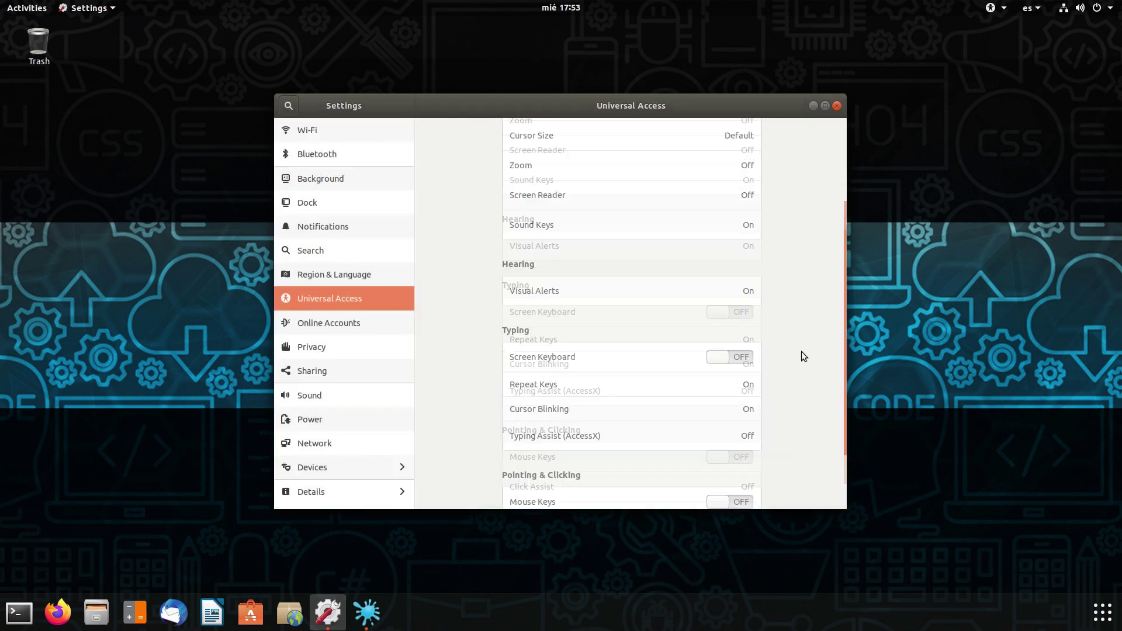
In the Visual Alerts options, test the flash with Flash the entire screen and turn Visual Alerts off
left_click(752, 299)
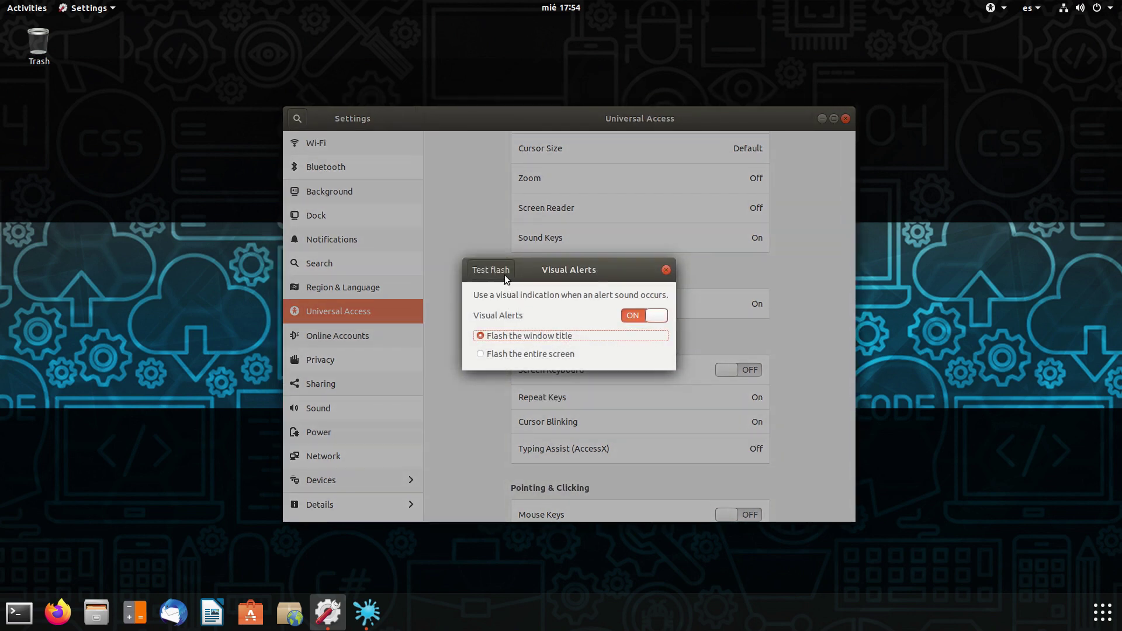
key("Down")
left_click(507, 275)
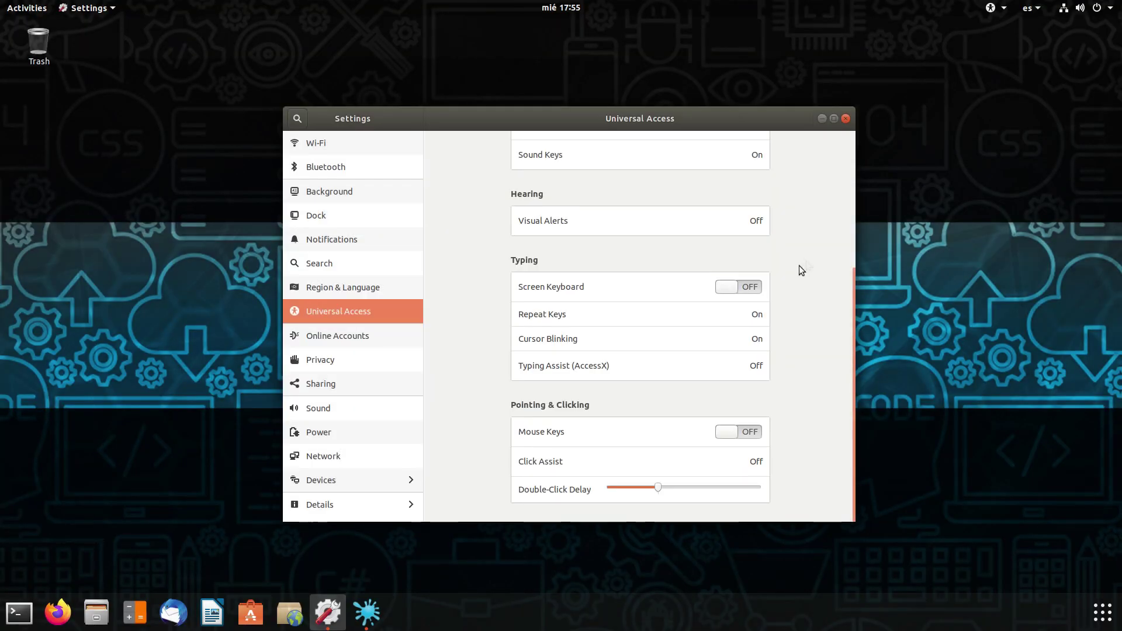
Turn on Screen Keyboard and try it by entering "sasdk" in the settings search
left_click(745, 288)
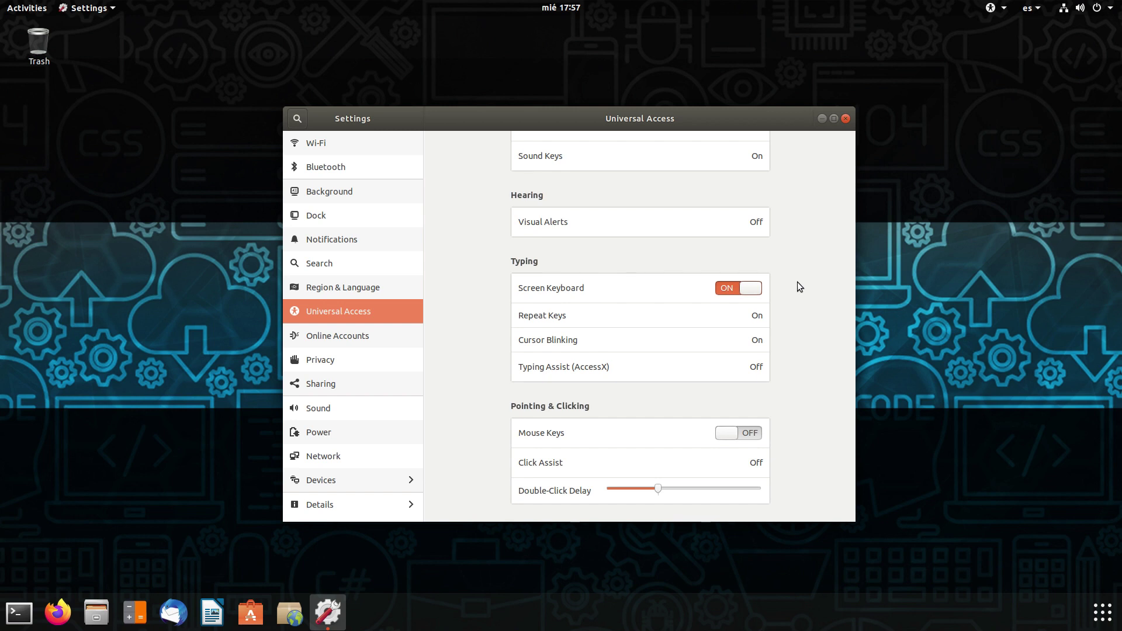
type("sasdk")
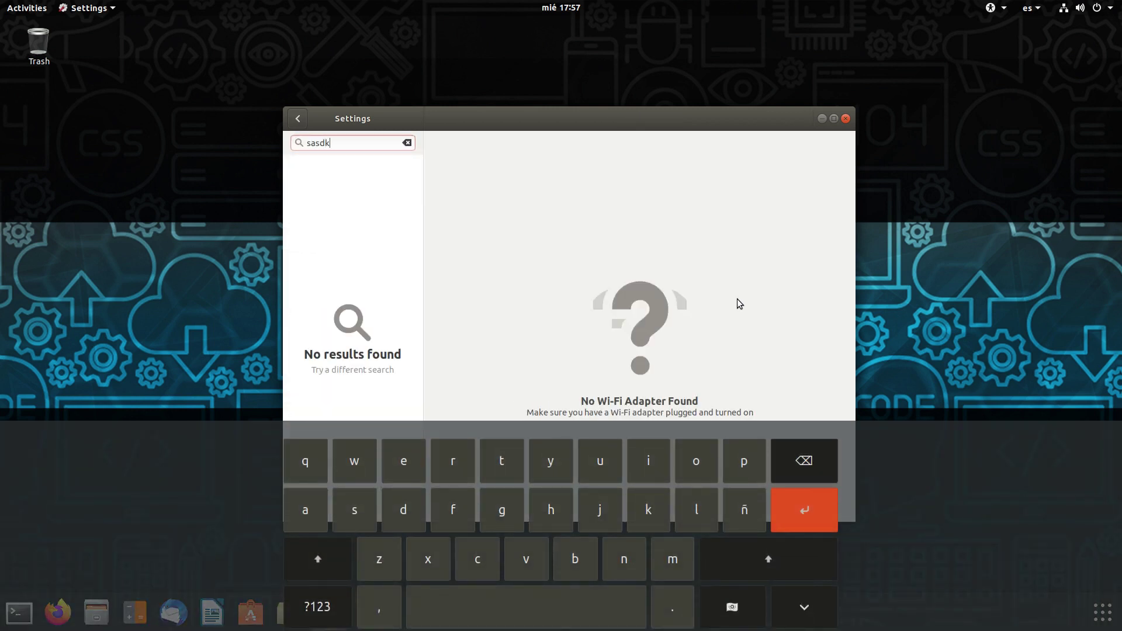
type("ters")
Turn on Mouse Keys, and turn on Simulated Secondary Click in the Click Assist options
left_click(746, 433)
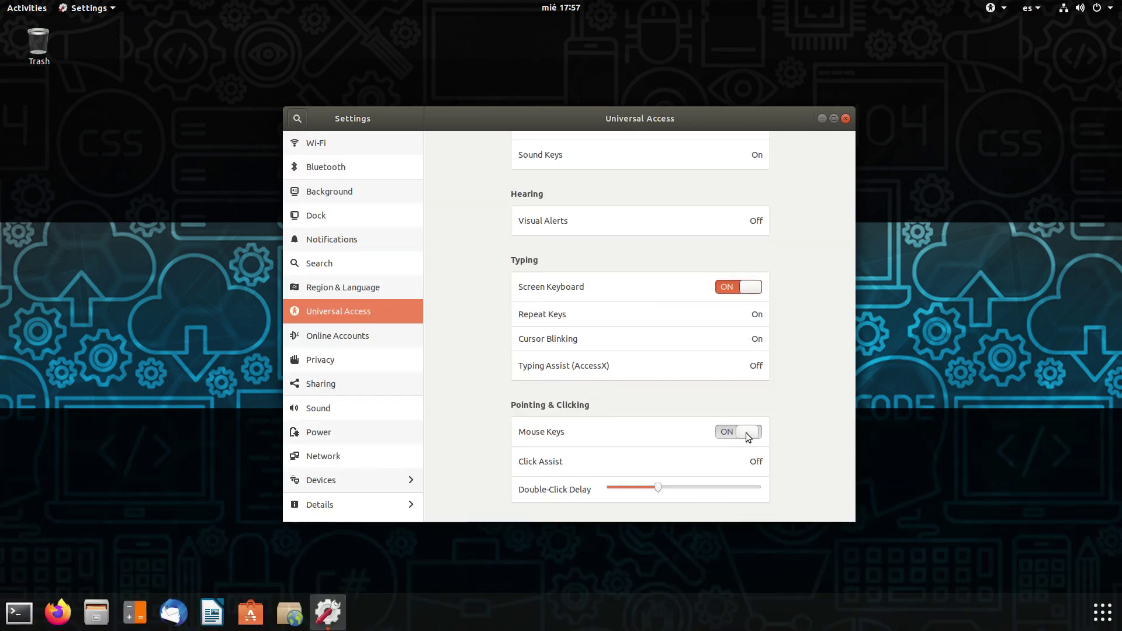
left_click(743, 436)
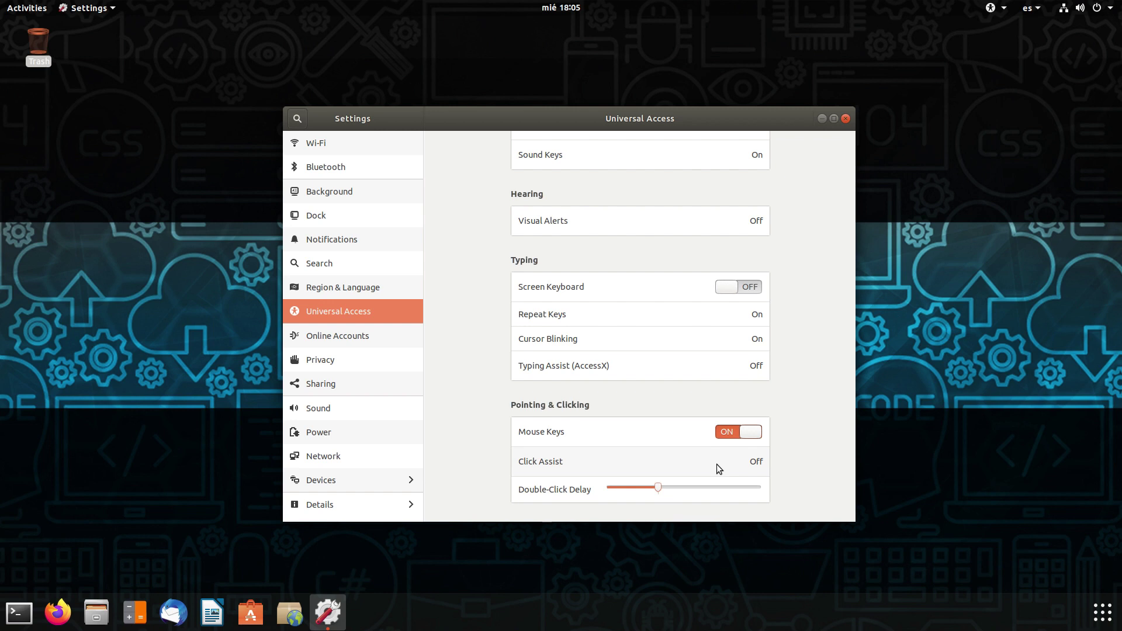
left_click(724, 461)
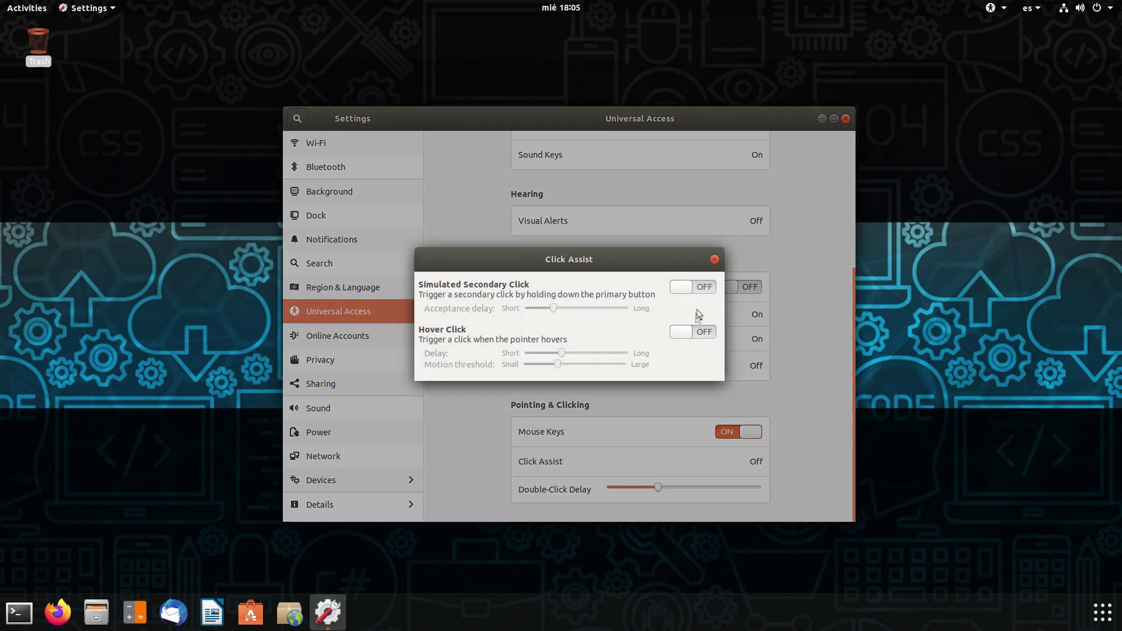
left_click(707, 289)
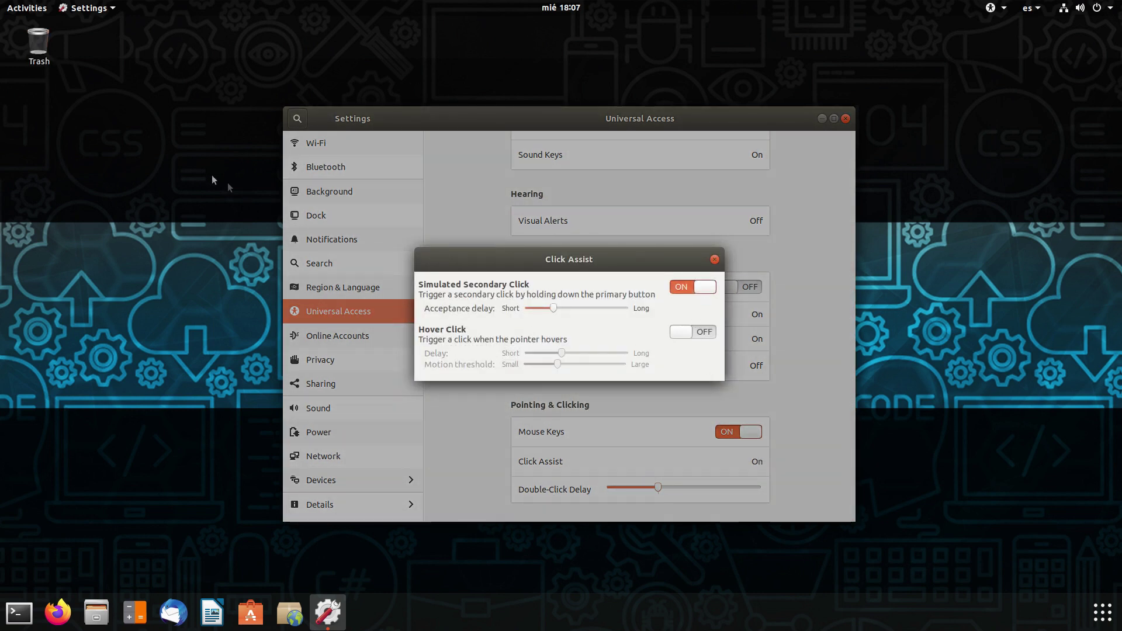
Test the click assistance on the Trash desktop icon, lengthening the secondary click's acceptance delay to the maximum and turning on Hover Click
left_click(43, 53)
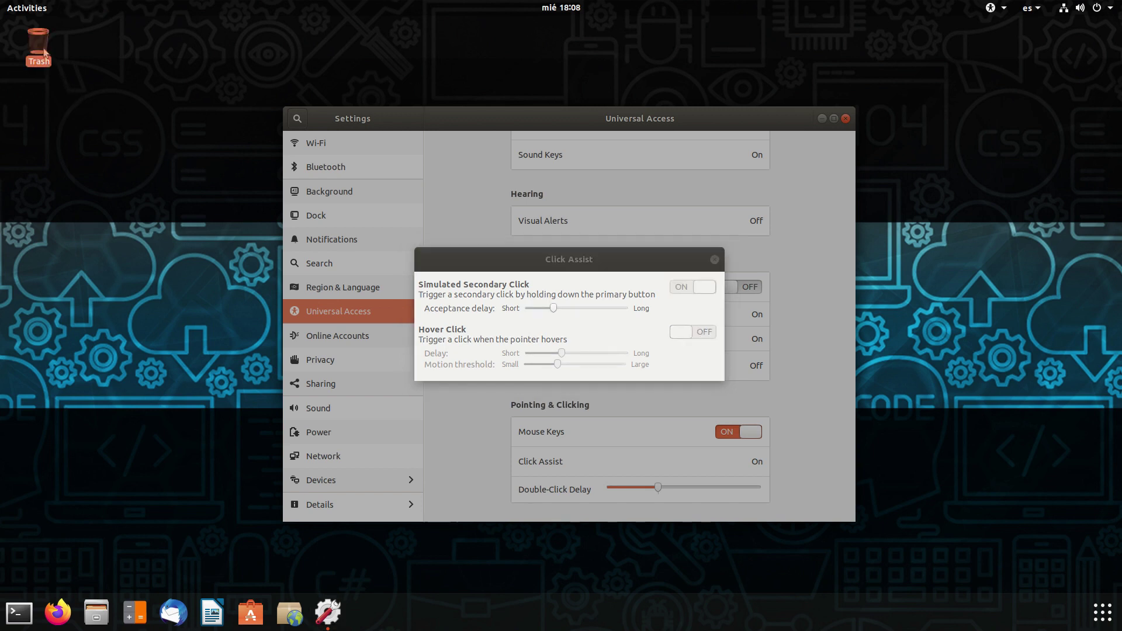
right_click(44, 53)
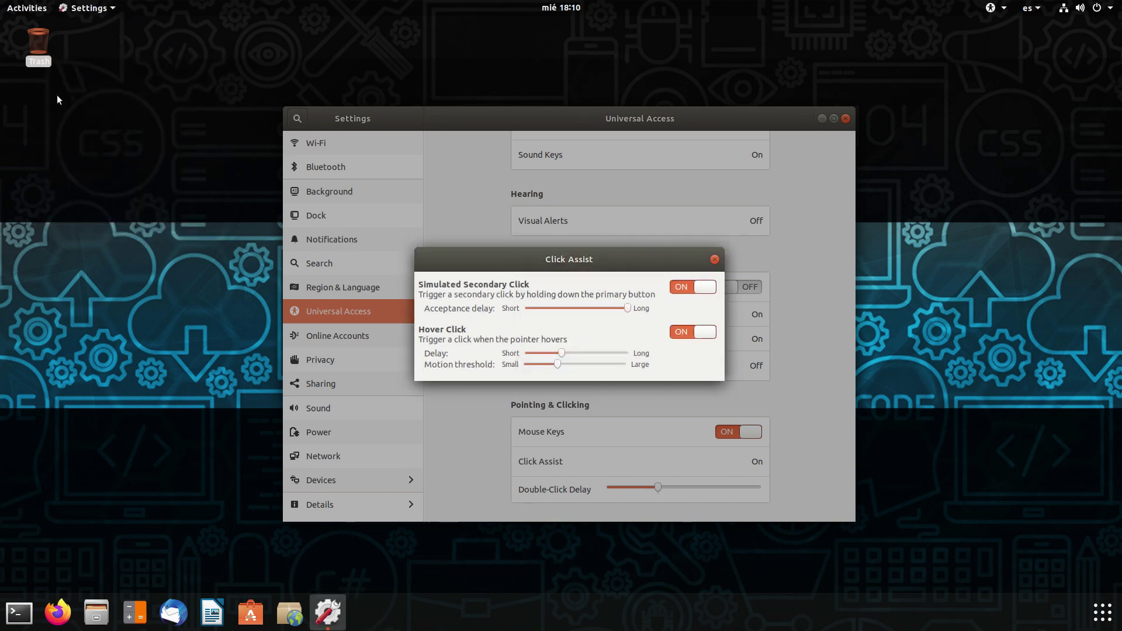
left_click(41, 53)
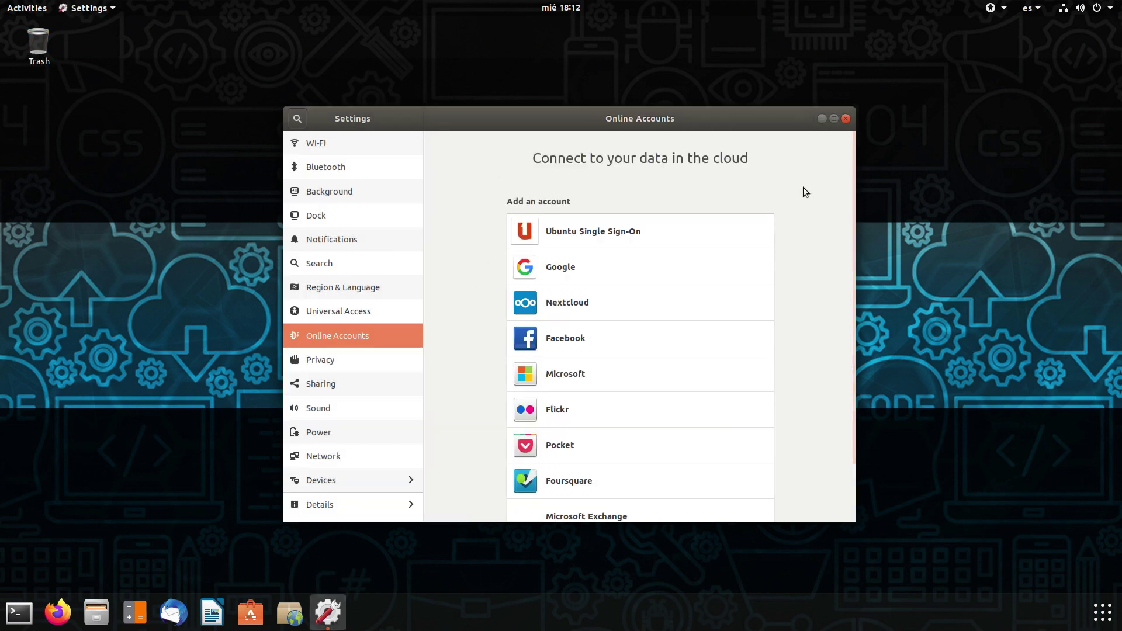
Look through the providers in Online Accounts and move on to the Privacy settings
scroll(808, 268, "down", 2)
scroll(808, 276, "up", 2)
scroll(808, 279, "down", 2)
key("Down")
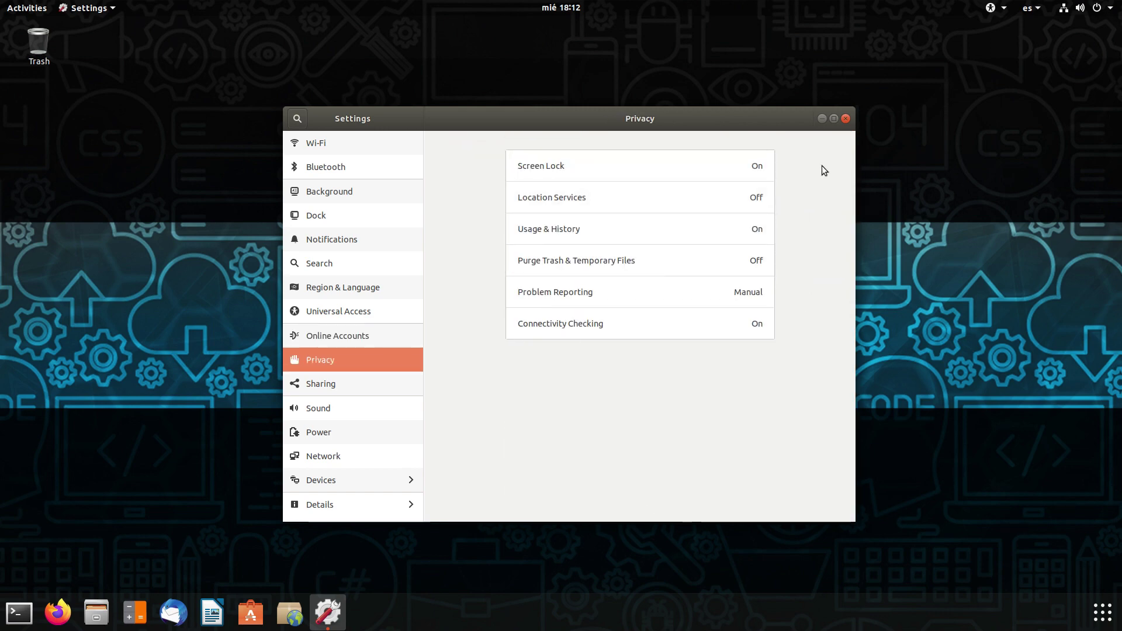
In the Privacy settings, turn off Recently Used history and error reports to Canonical, and turn on automatic emptying of the Trash
left_click(696, 163)
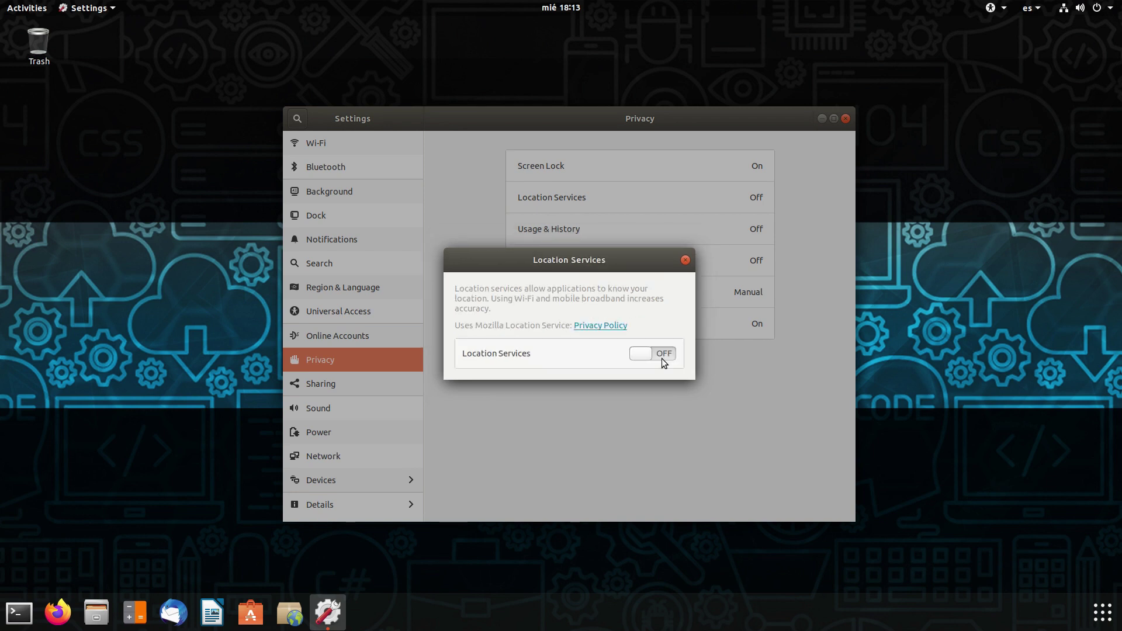
left_click(664, 357)
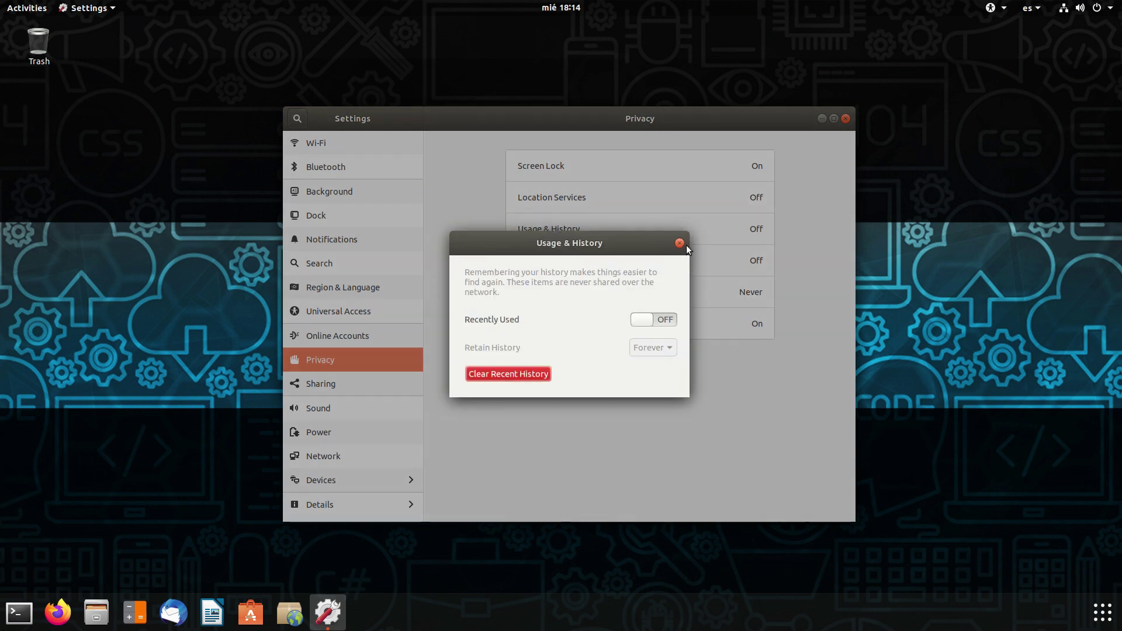
left_click(686, 244)
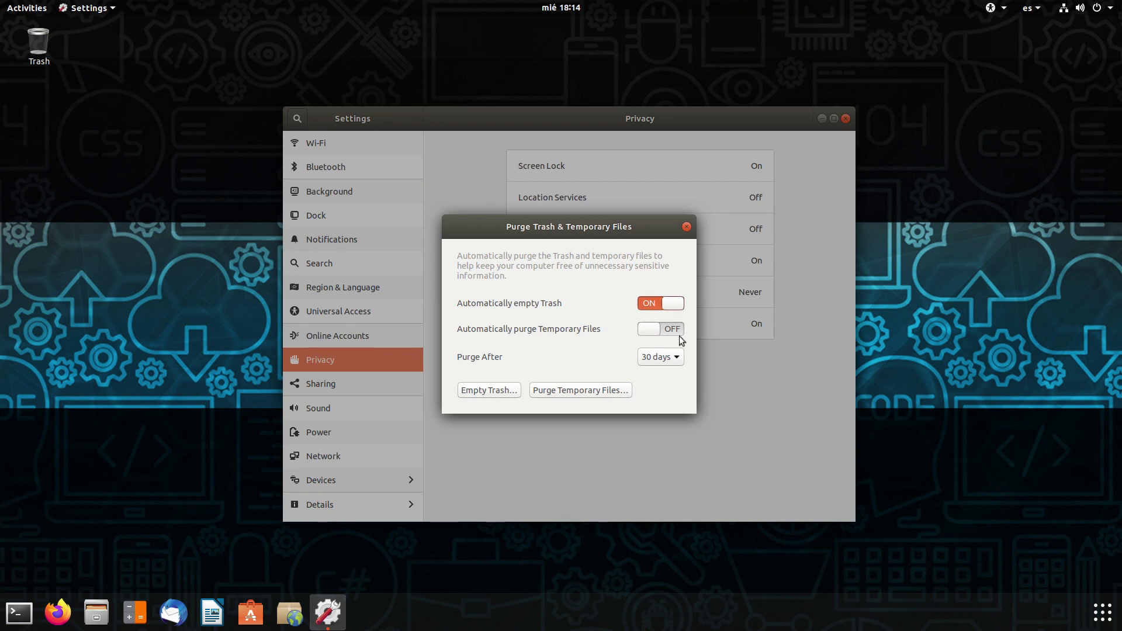
left_click(677, 331)
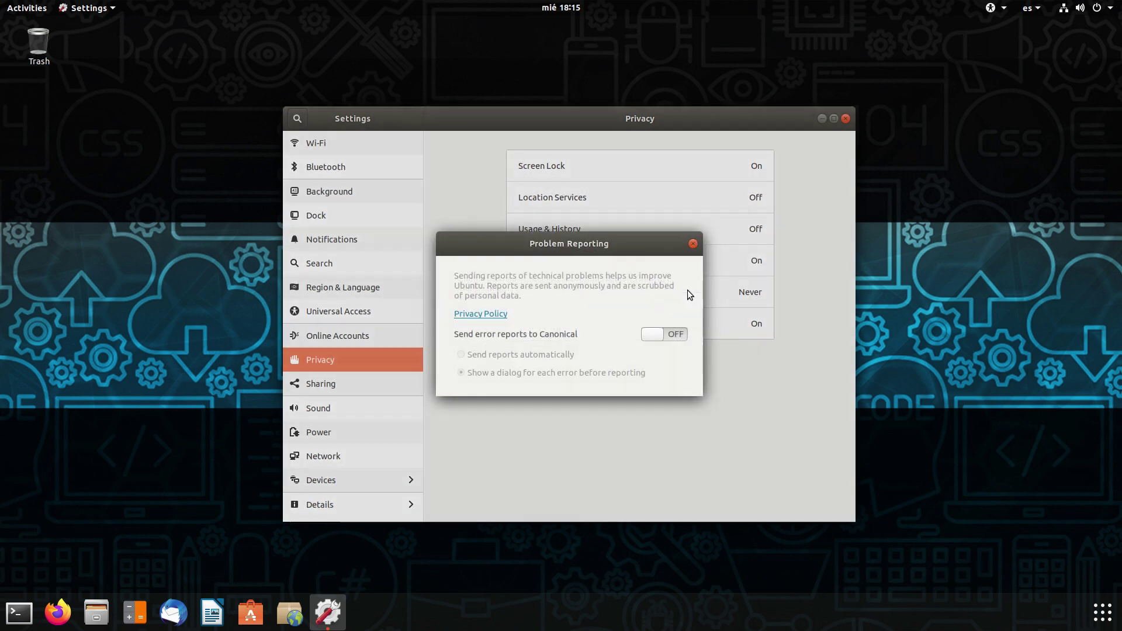
left_click(698, 245)
left_click(731, 334)
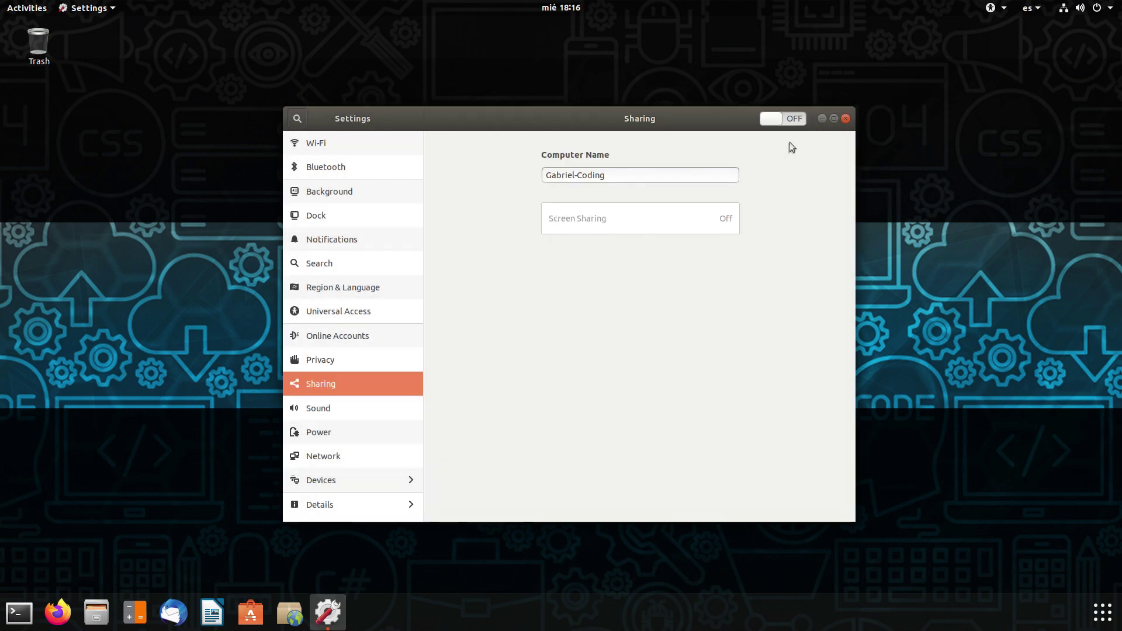
Turn on Sharing and Screen Sharing, and choose Require a password as the access option
left_click(799, 124)
left_click(725, 230)
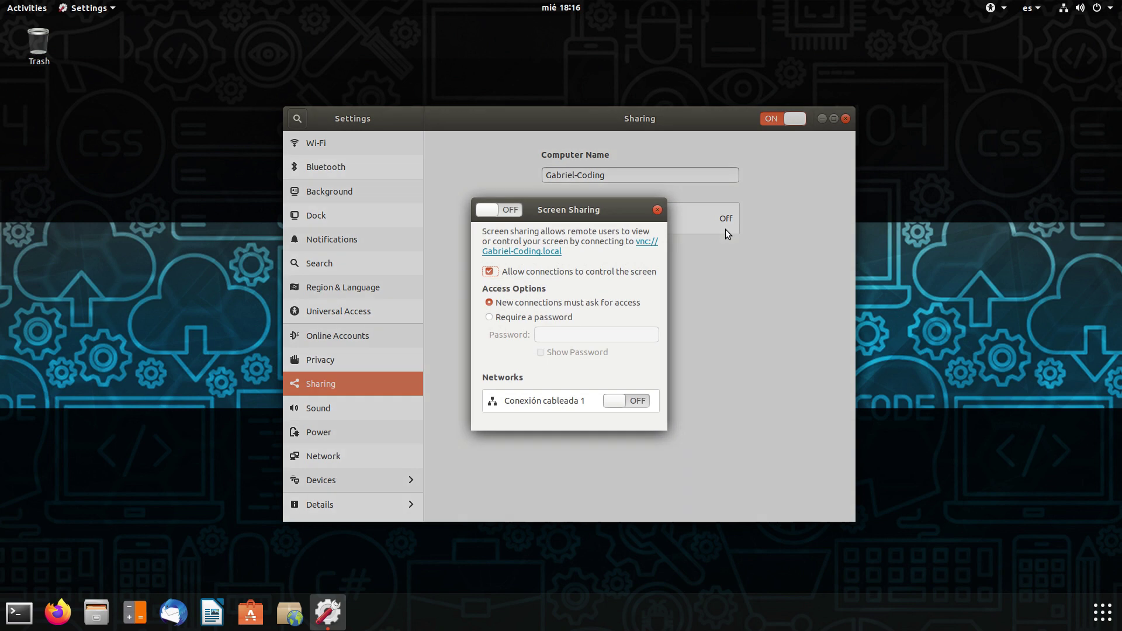
left_click(517, 214)
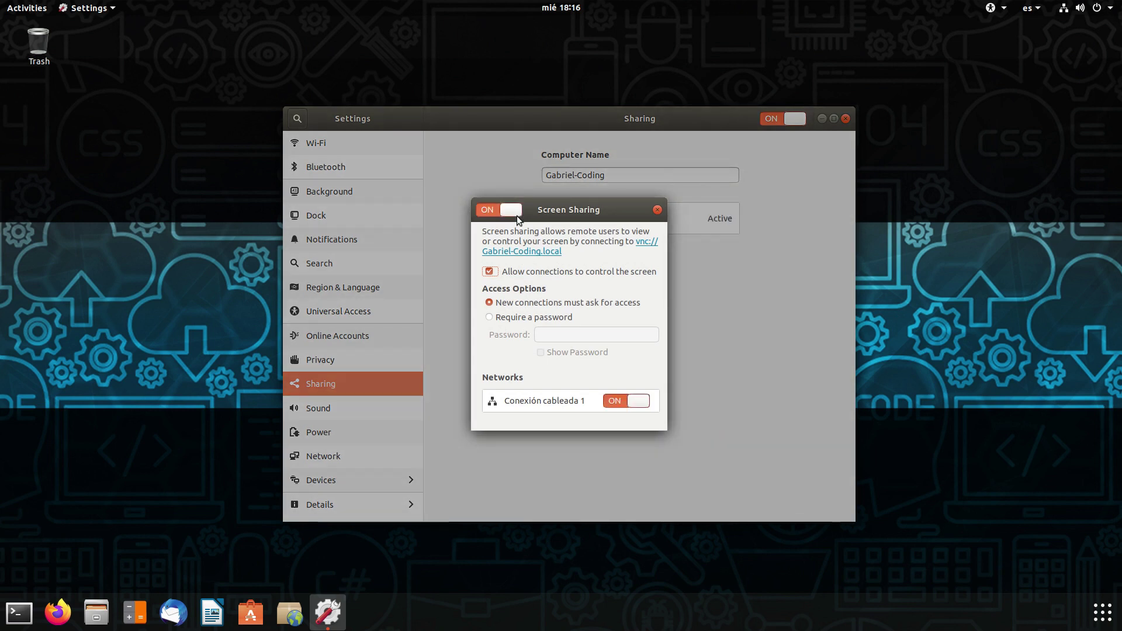
key("Tab")
left_click(534, 319)
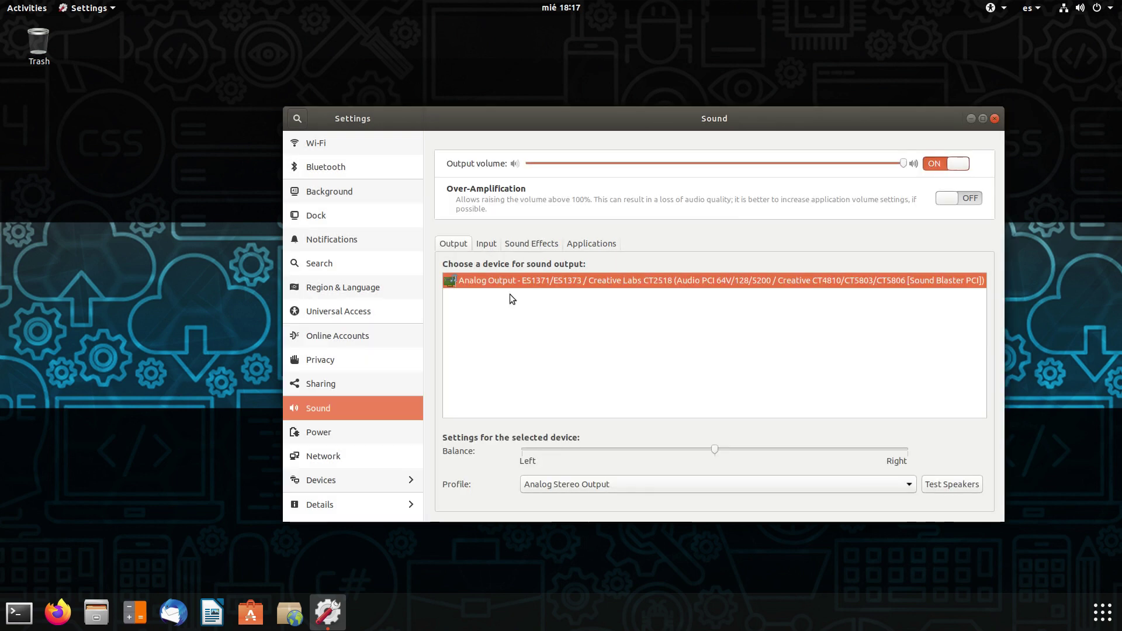
Look through the Input and Sound Effects options of the Sound settings
left_click(490, 244)
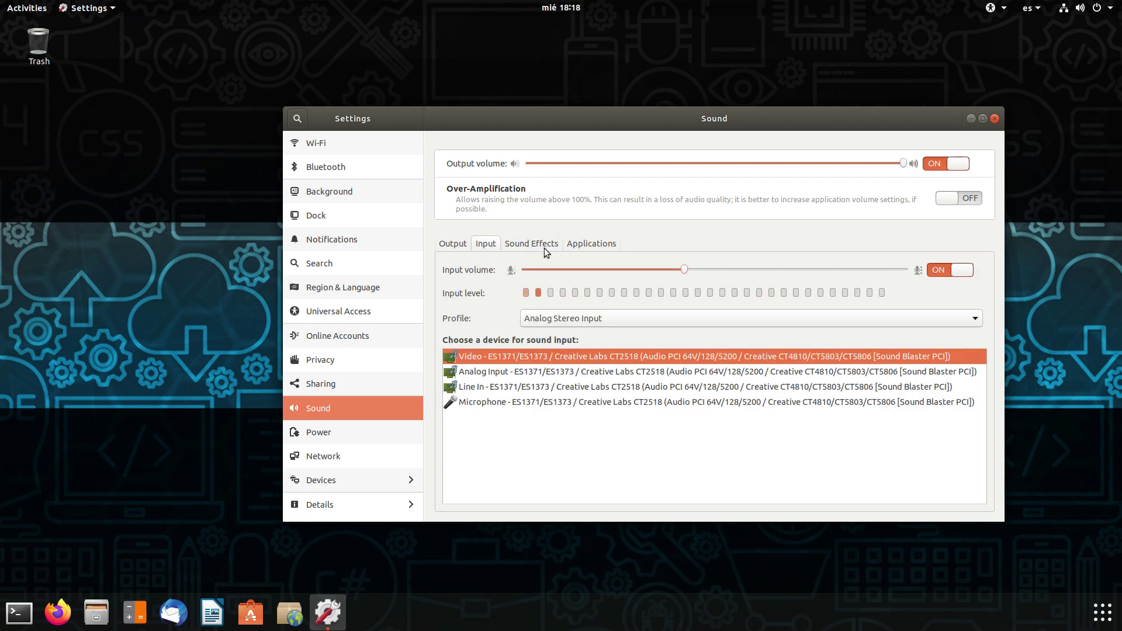
left_click(542, 245)
left_click(486, 244)
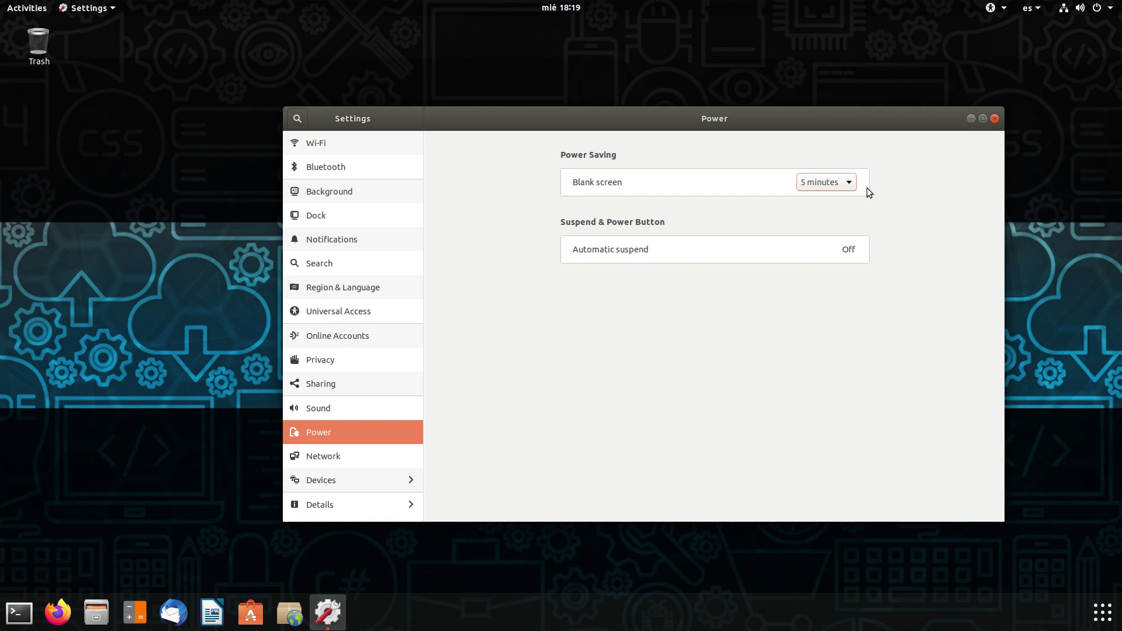
Set Blank screen to Never in the Power settings and open the Automatic suspend options
left_click(838, 188)
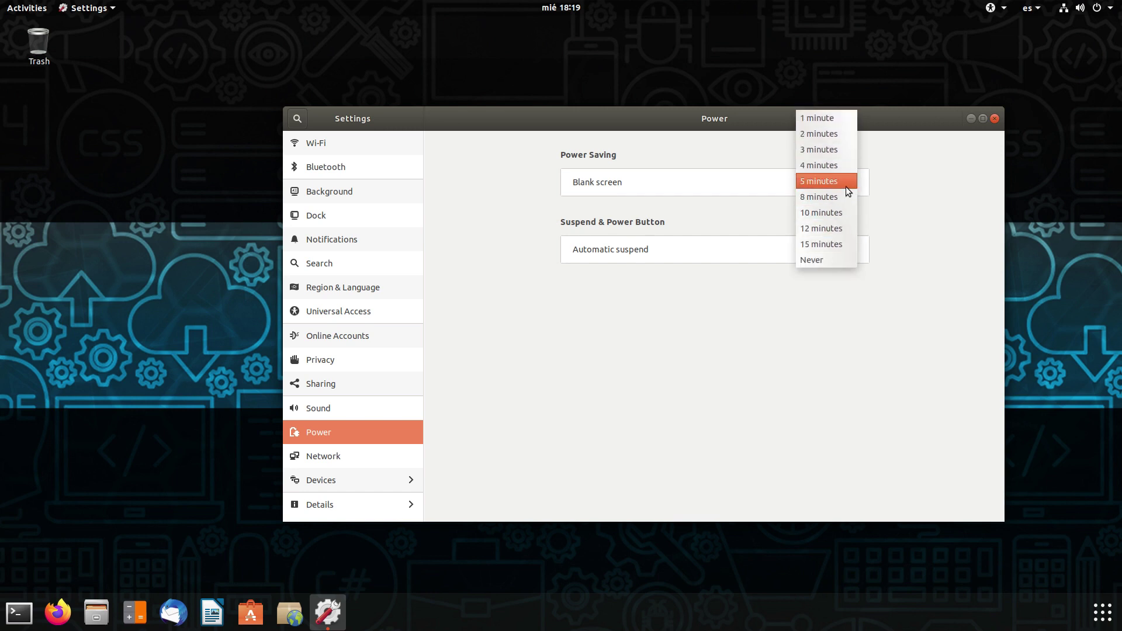
left_click(829, 264)
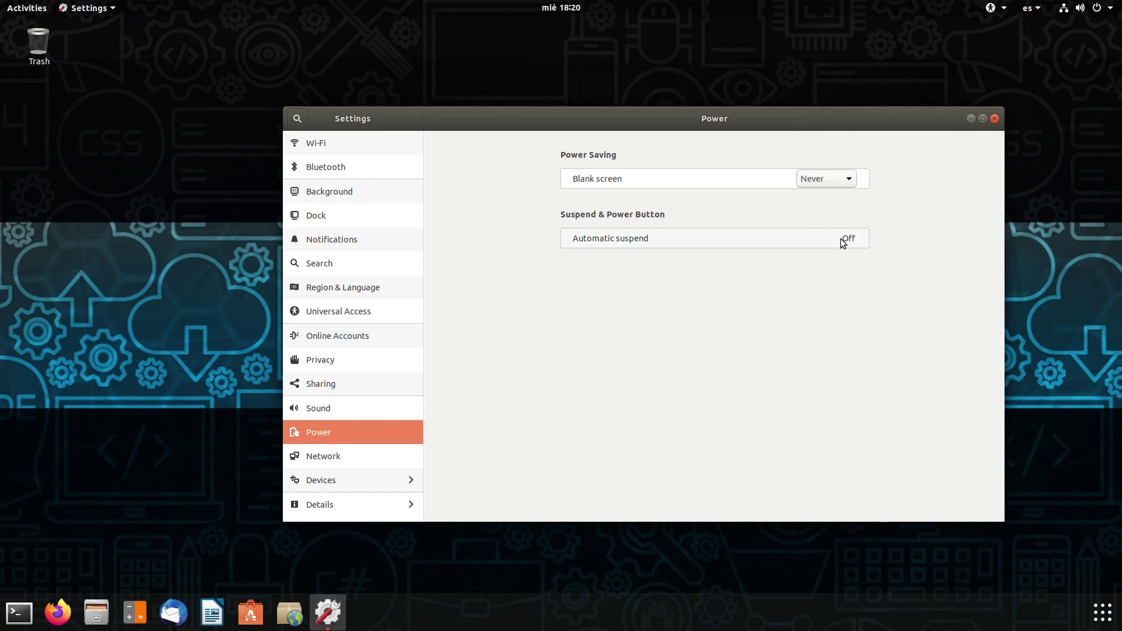
left_click(846, 240)
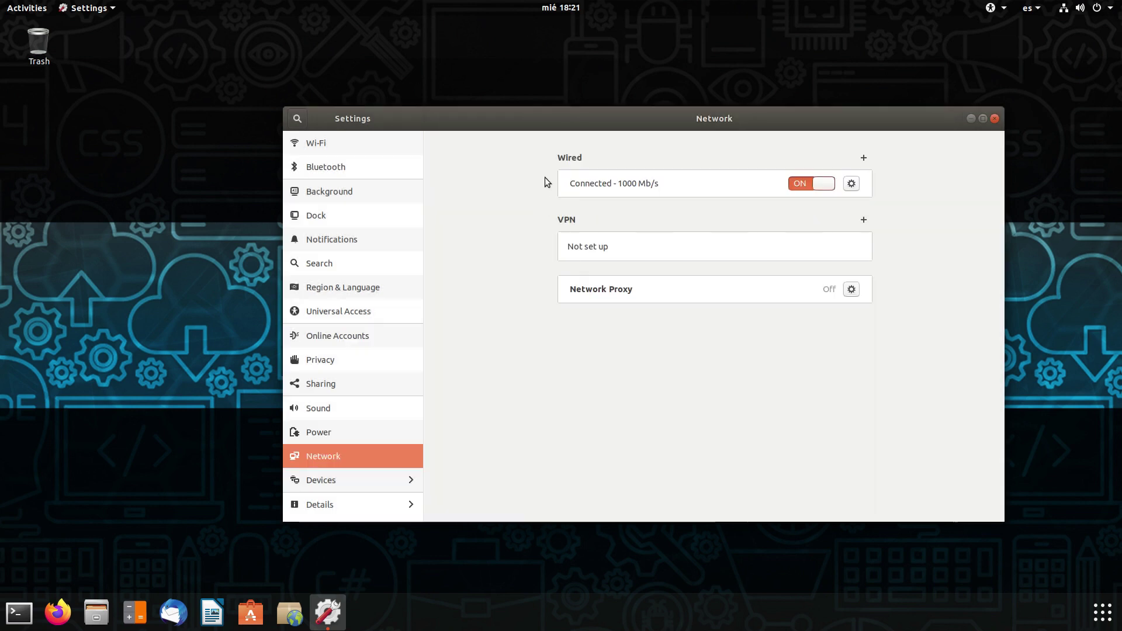
Look through all pages of the wired connection's settings and close them without saving
left_click(851, 184)
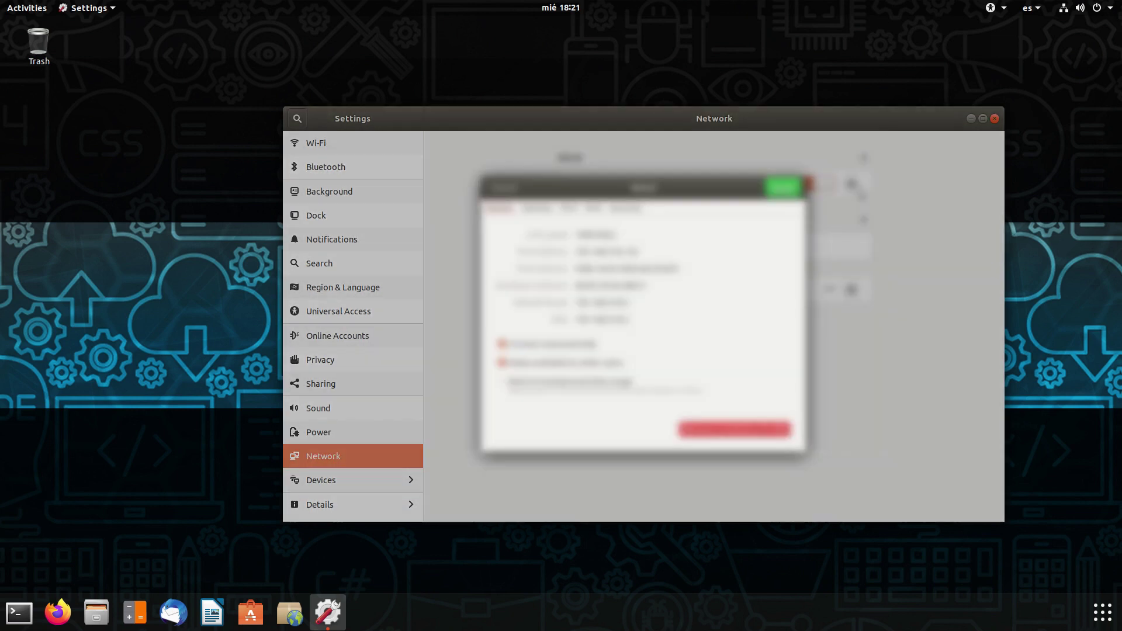
left_click(539, 211)
left_click(569, 212)
left_click(538, 211)
left_click(568, 213)
left_click(596, 212)
left_click(624, 212)
left_click(504, 211)
left_click(504, 188)
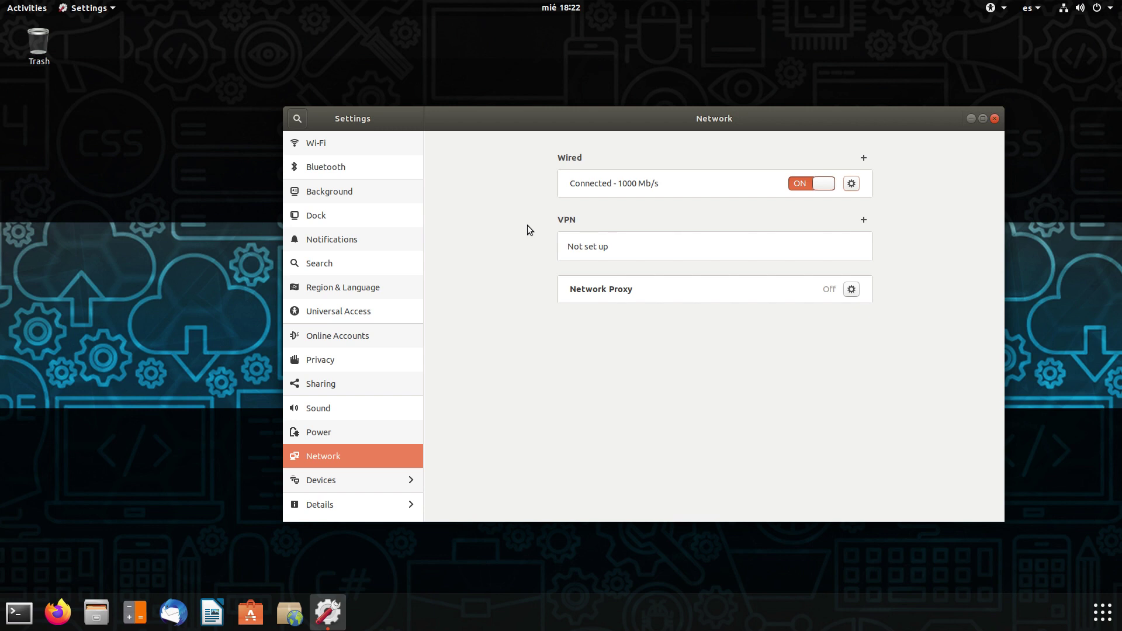
In the Devices settings, view the display orientation choices, the keyboard shortcut list and the Mouse & Touchpad options
left_click(352, 482)
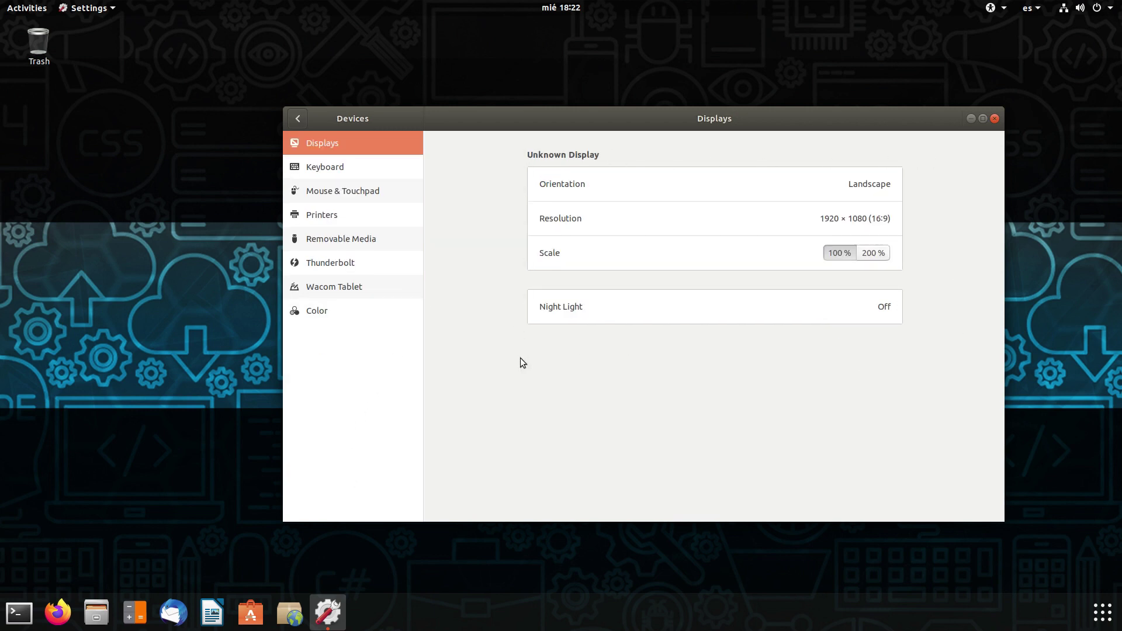
left_click(660, 184)
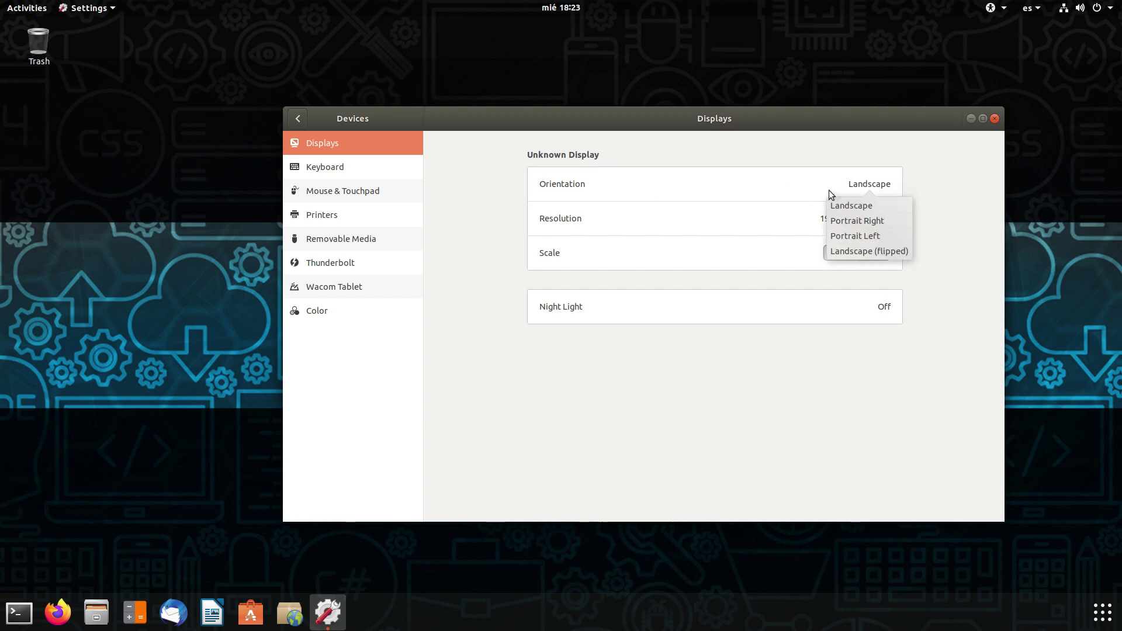
left_click(325, 166)
scroll(494, 222, "down", 15)
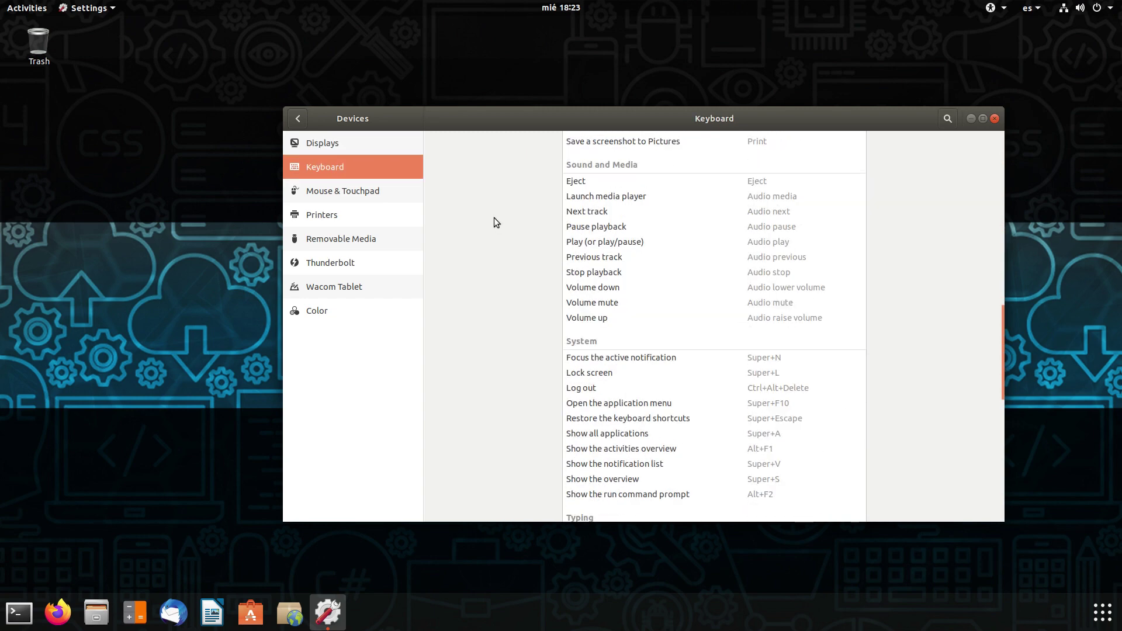
key("Down")
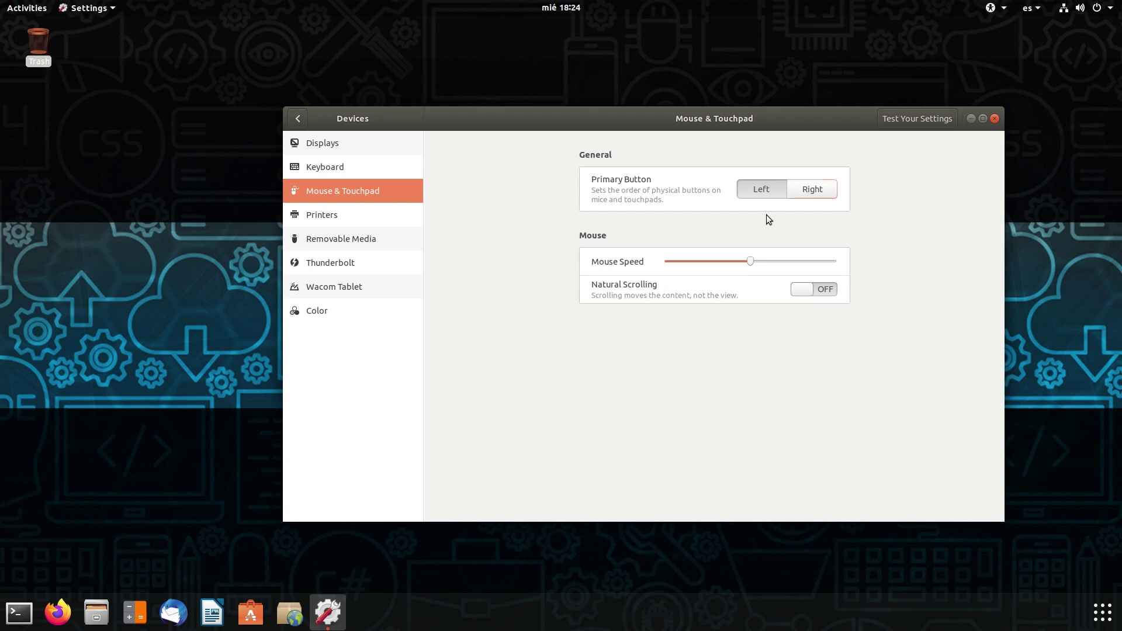
Look through the Printers, Removable Media, Thunderbolt, Wacom Tablet and Color settings, and open the monitor's color profile choices
left_click(387, 214)
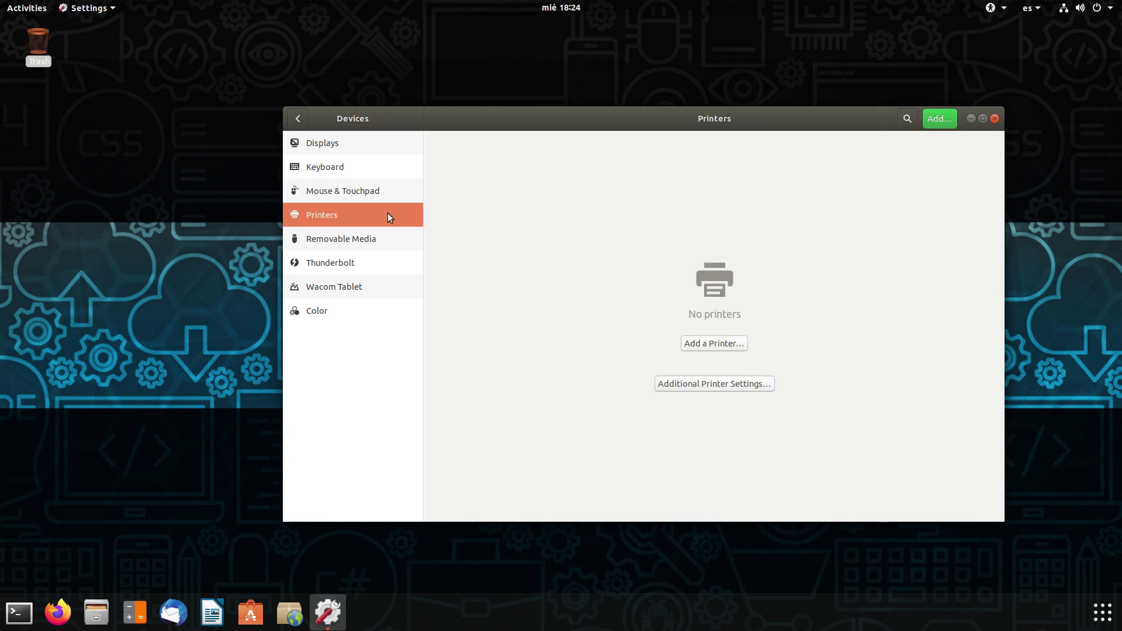
left_click(388, 240)
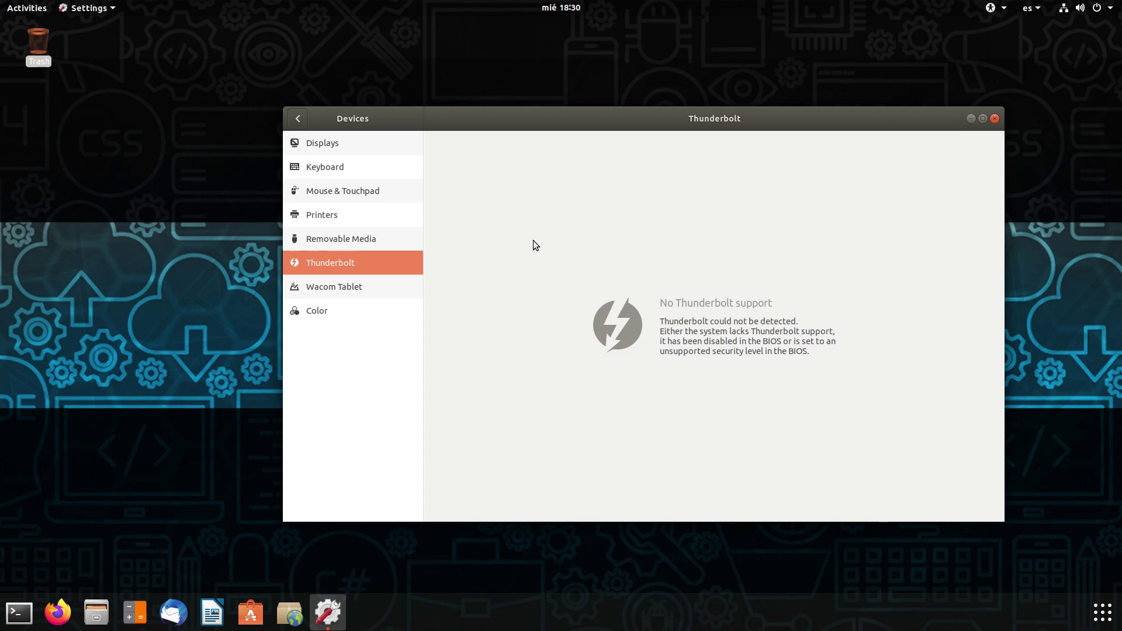
left_click(371, 289)
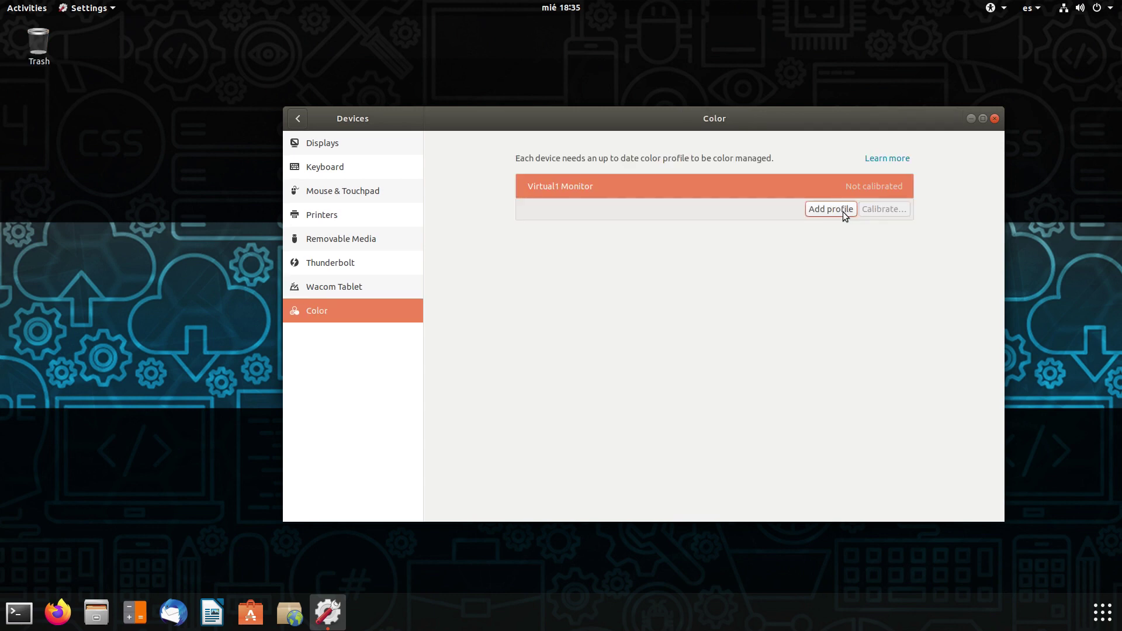
left_click(843, 212)
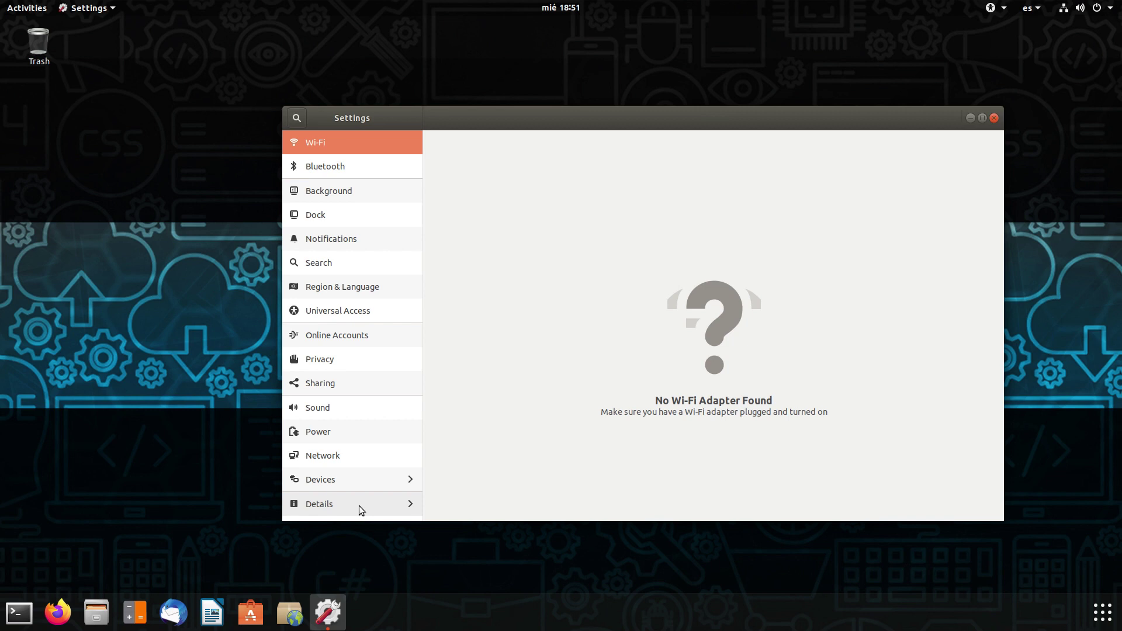
In Details, view the system's About information, including the device name, and the Date & Time settings
left_click(359, 506)
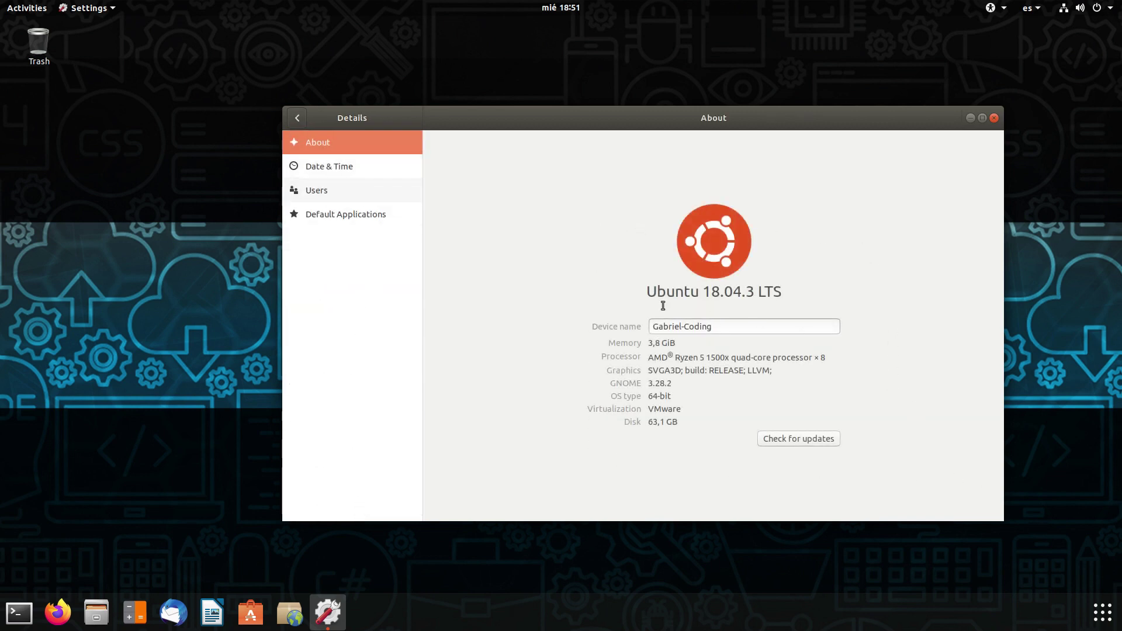
left_click(743, 332)
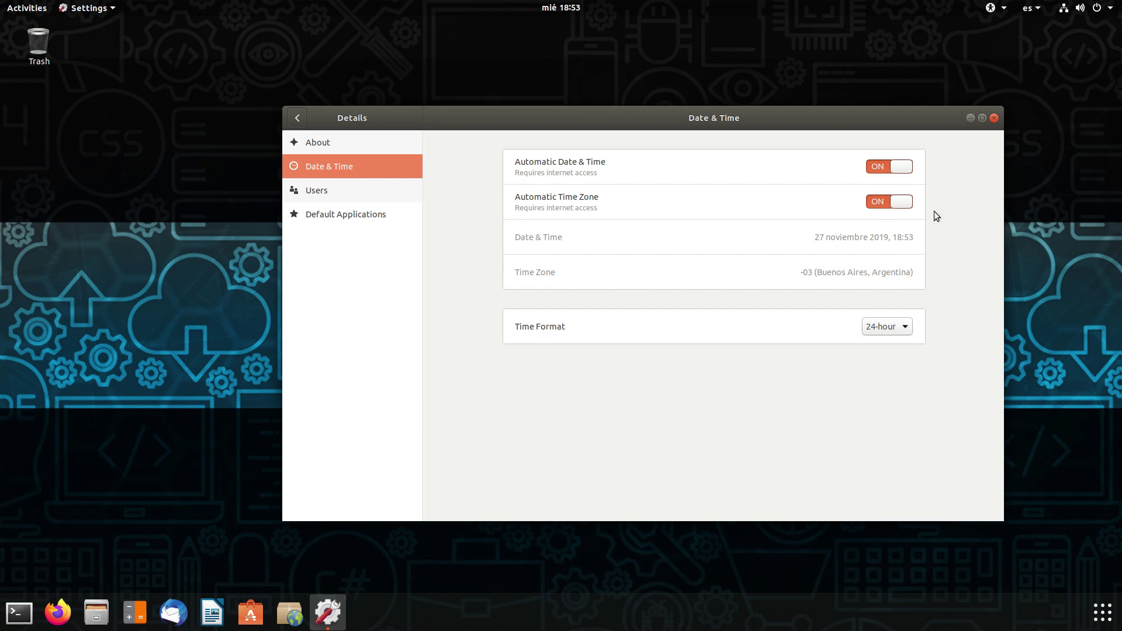
key("Down")
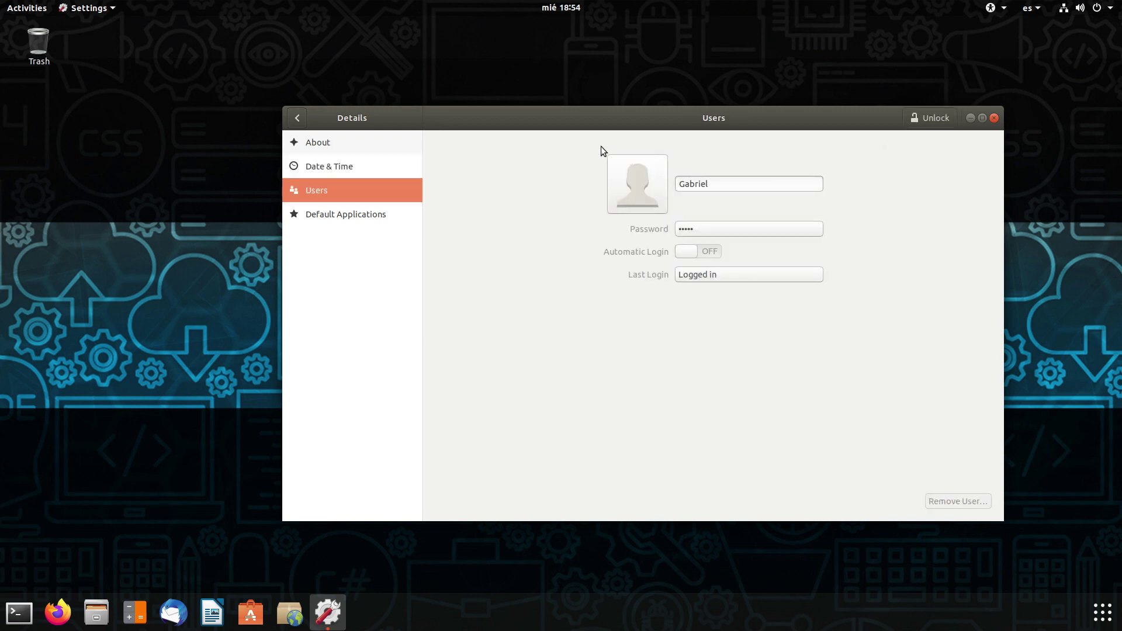
In the Users settings, look at the account name, the Change Password dialog and the profile picture choices, cancelling each
left_click(733, 188)
left_click(715, 231)
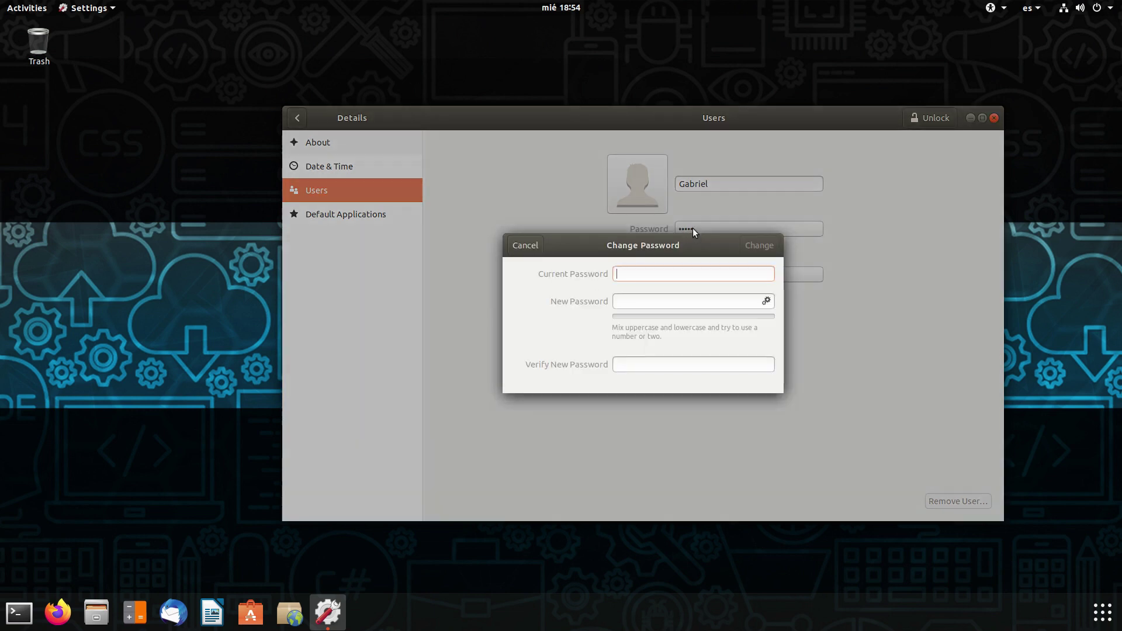
left_click(519, 246)
left_click(646, 185)
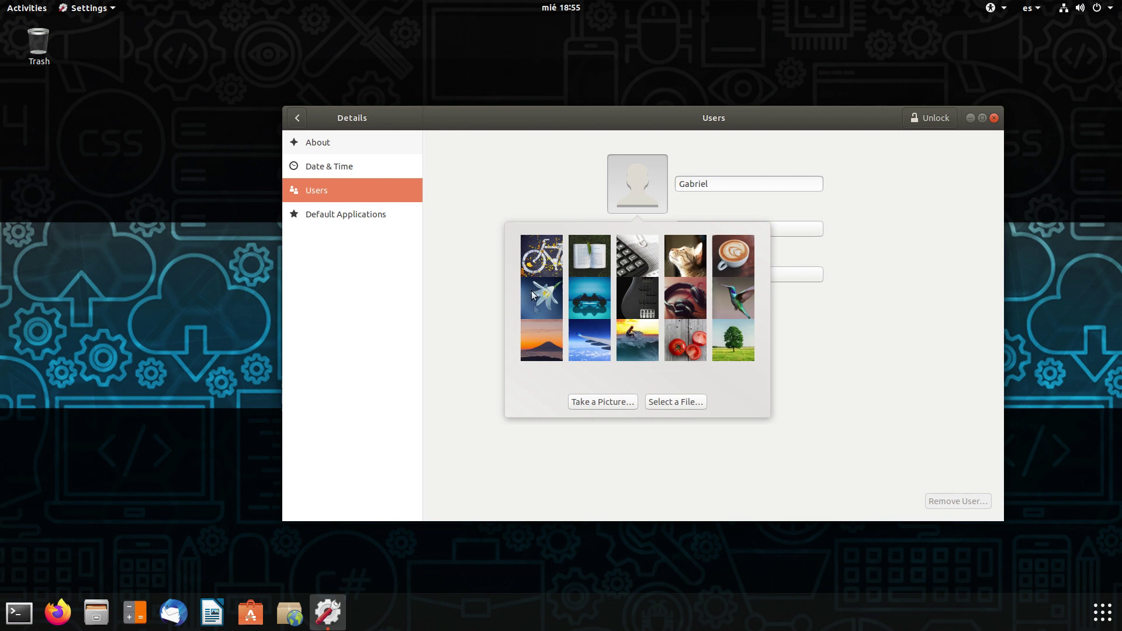
key("Escape")
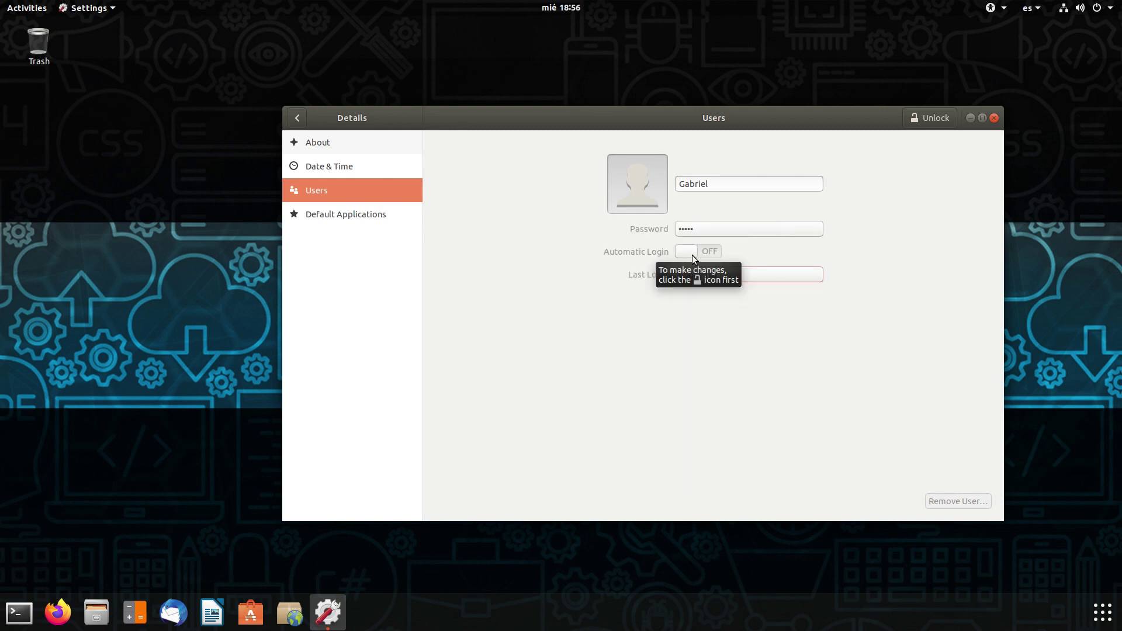
Unlock the Users settings by authenticating with the account password
left_click(936, 118)
type("******")
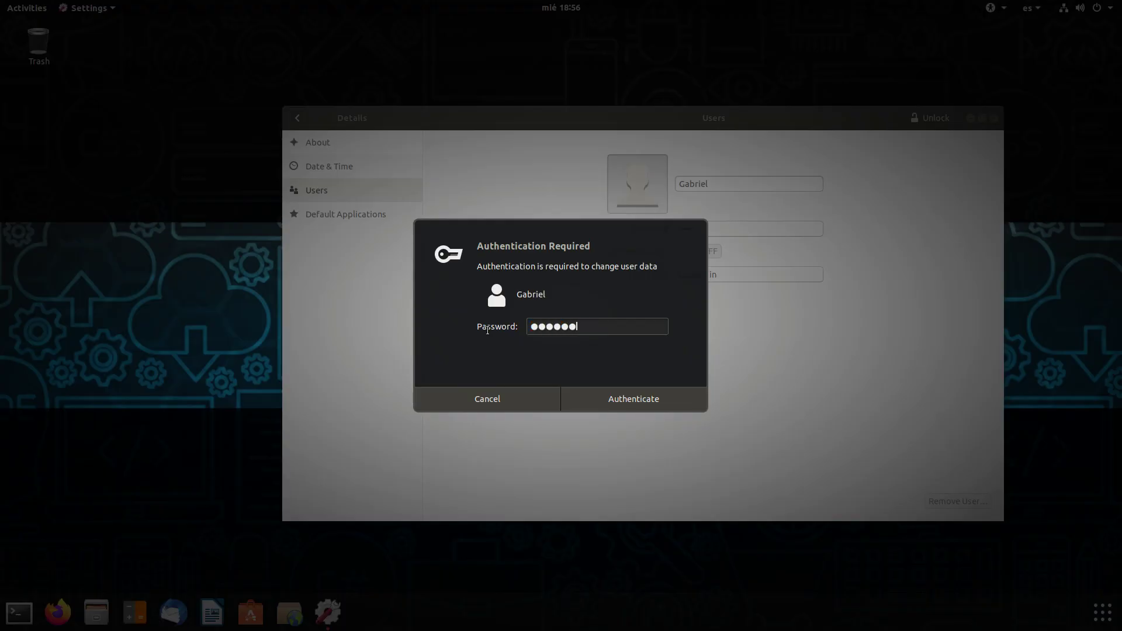
key("Return")
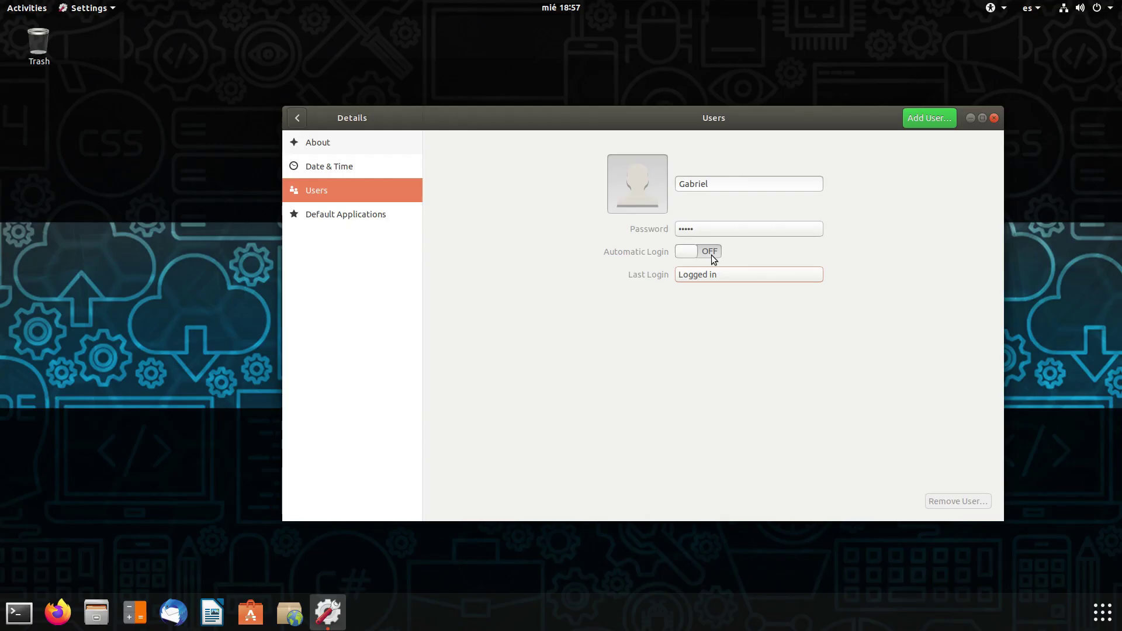
Turn on Automatic Login for the current account, and look at its account activity and the form for adding a user
left_click(711, 255)
left_click(721, 276)
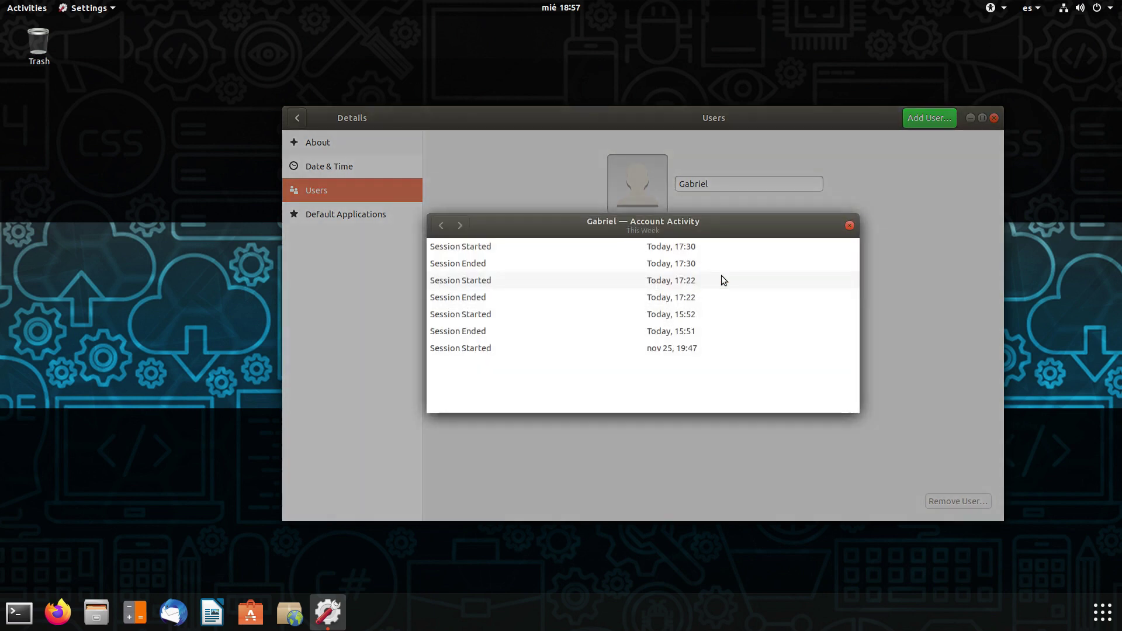
left_click(850, 226)
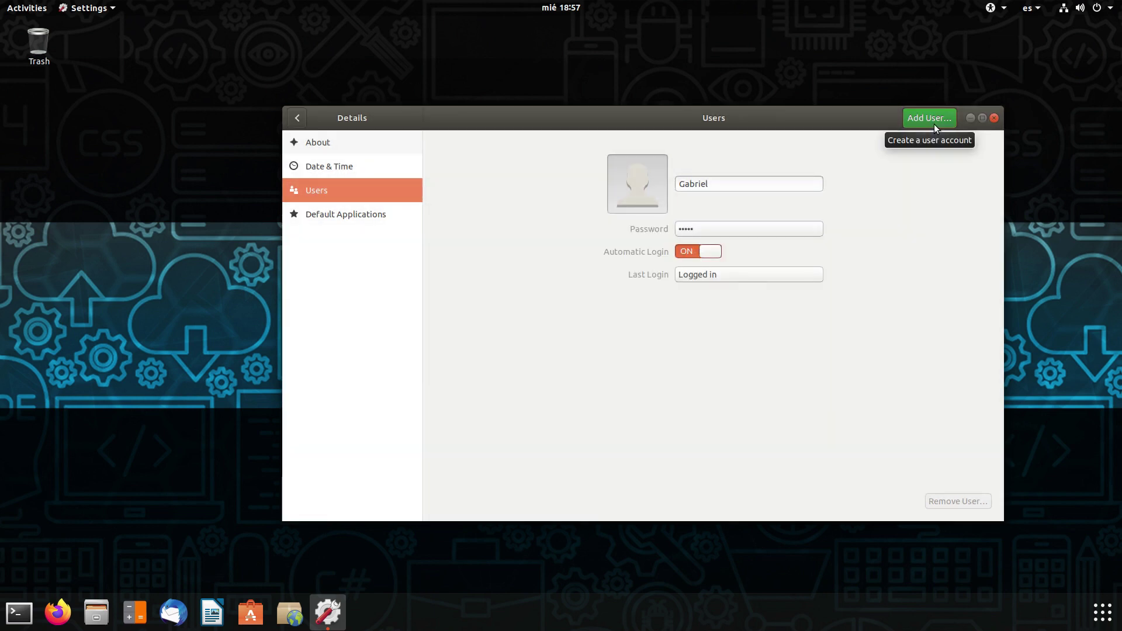
left_click(934, 123)
left_click(647, 220)
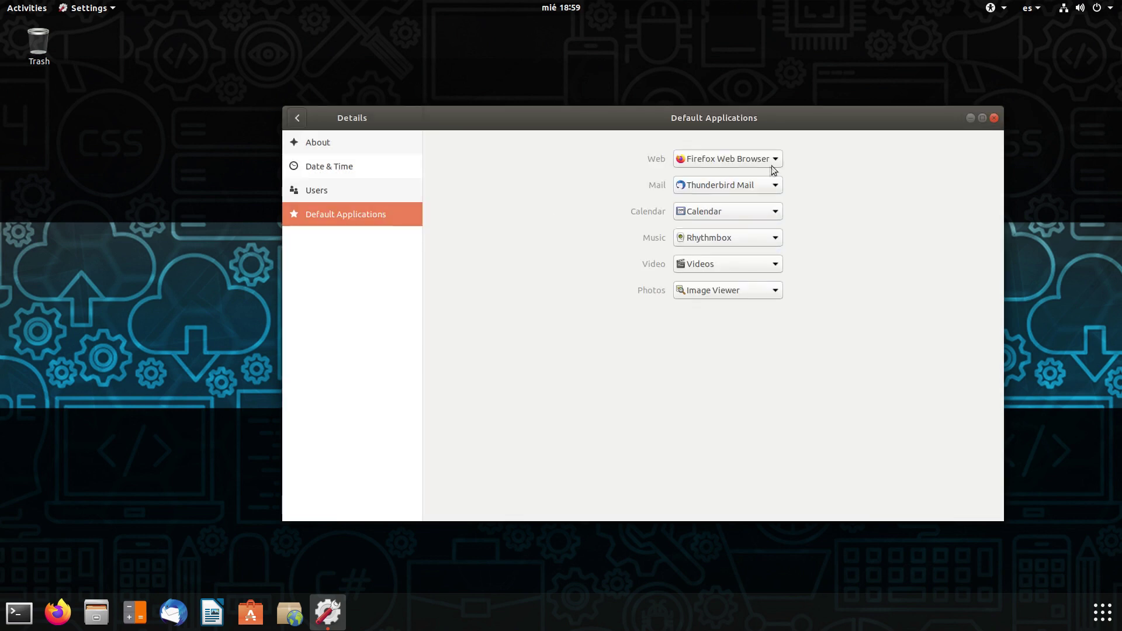
In Default Applications, look at the applications offered for Web, Calendar and Music
left_click(776, 166)
left_click(765, 163)
left_click(764, 212)
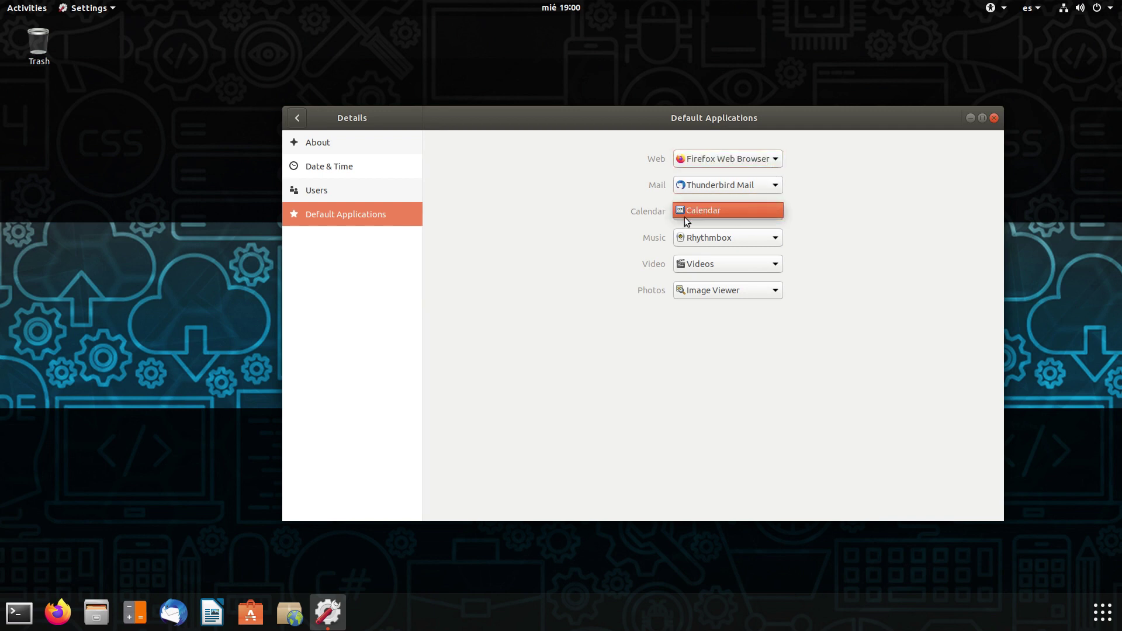
left_click(756, 244)
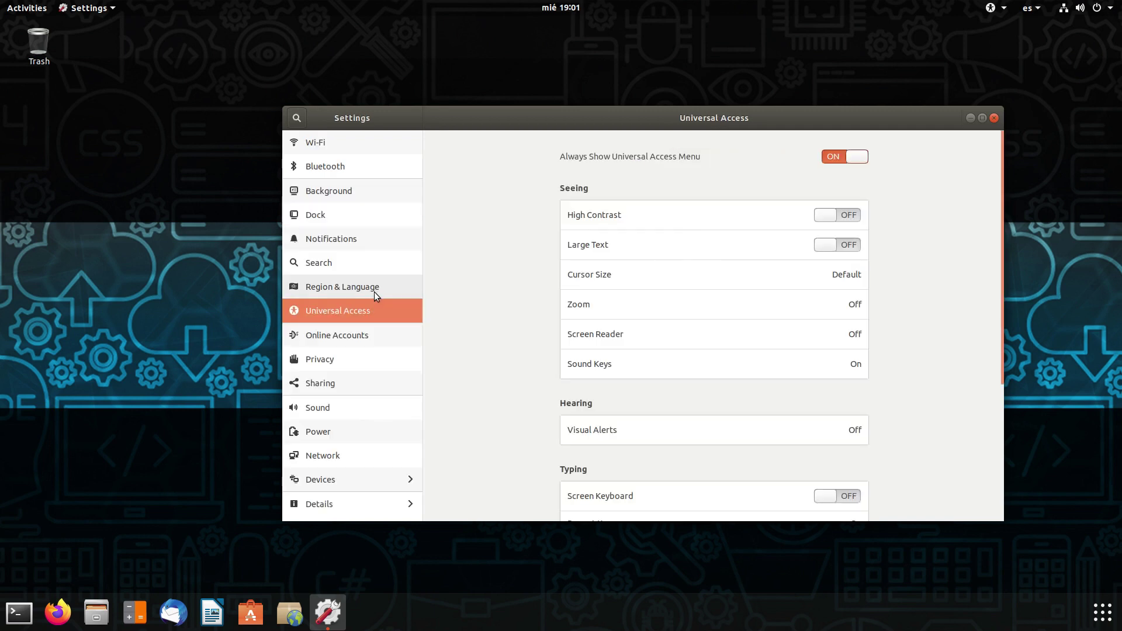
Review the Universal Access settings and turn off Always Show Universal Access Menu
left_click(374, 292)
left_click(374, 307)
scroll(896, 327, "down", 5)
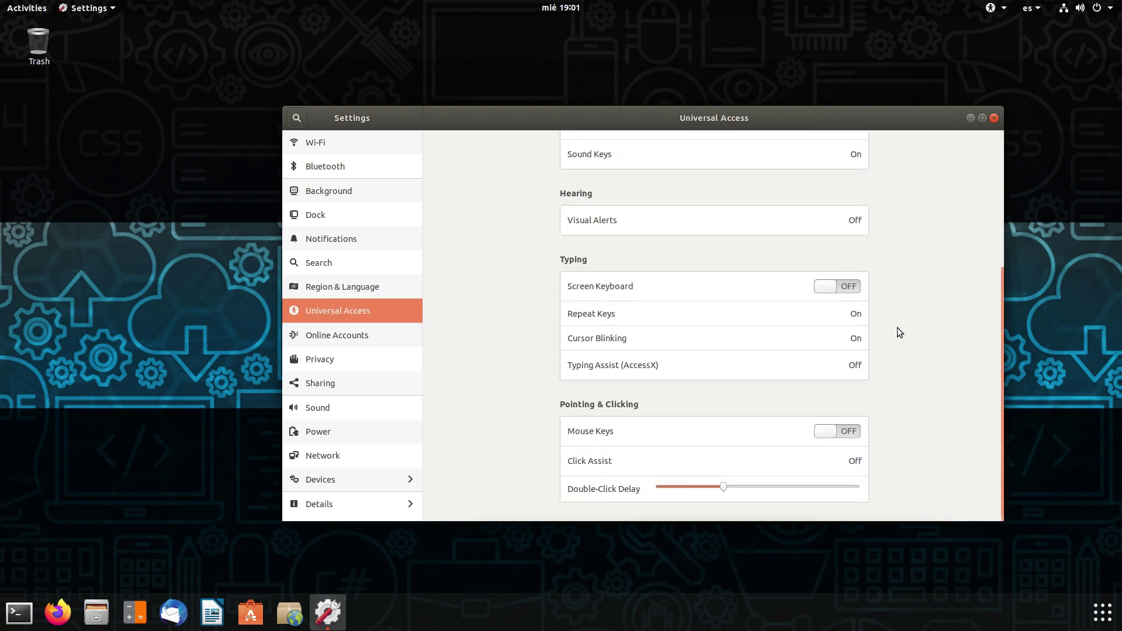
scroll(898, 327, "up", 5)
left_click(867, 163)
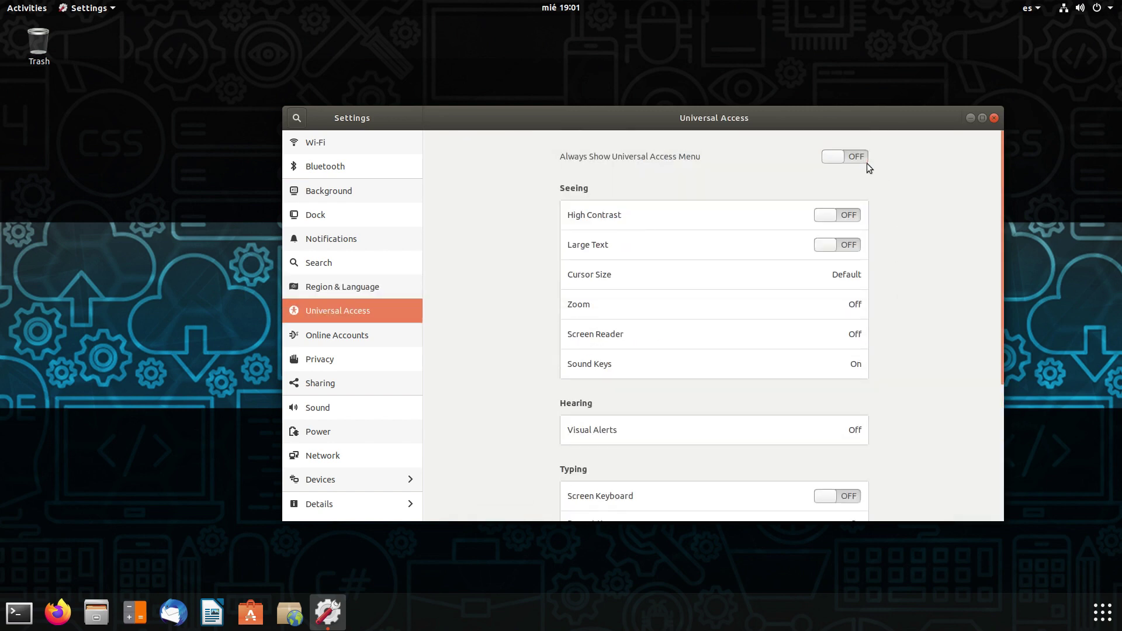
View the account providers in the Online Accounts settings and close the Settings window
left_click(402, 331)
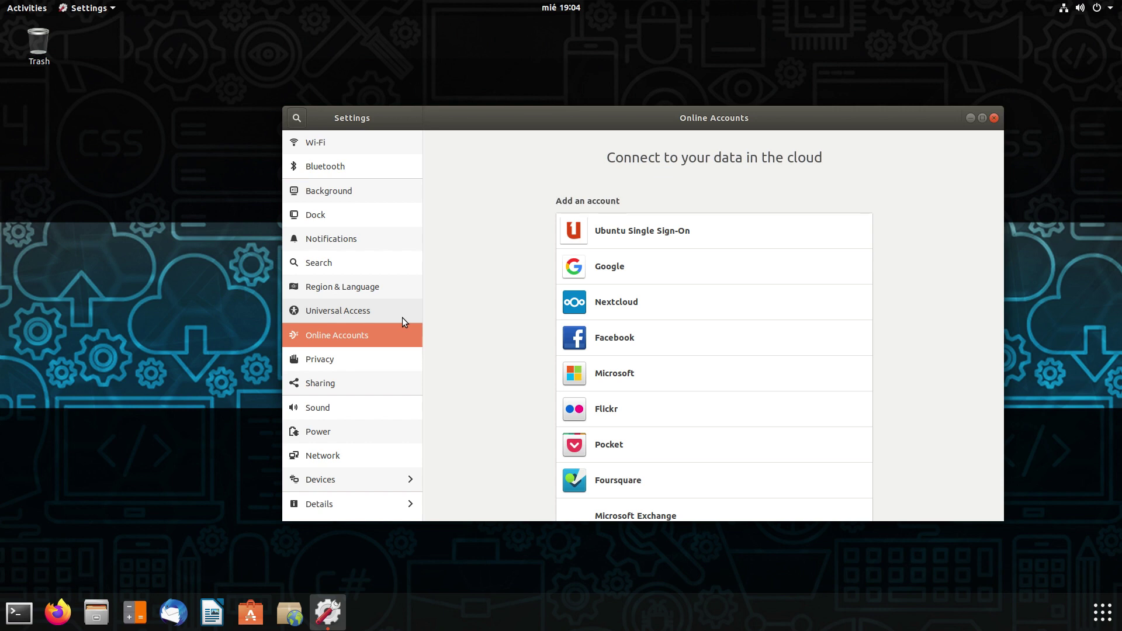
left_click(405, 316)
left_click(399, 333)
left_click(397, 320)
left_click(395, 337)
left_click(993, 119)
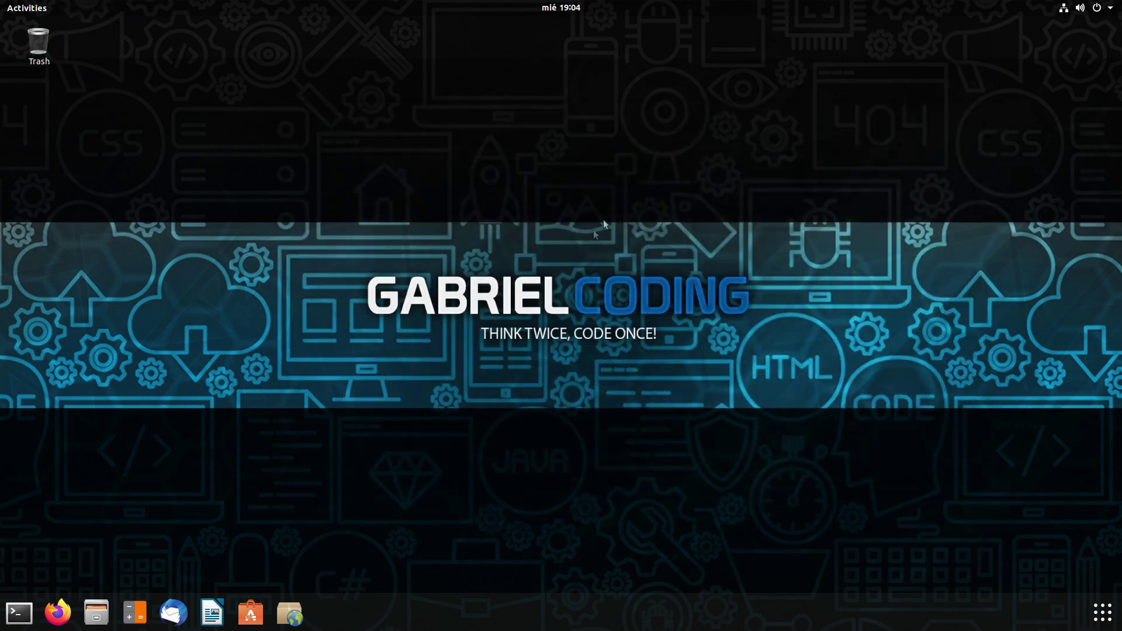